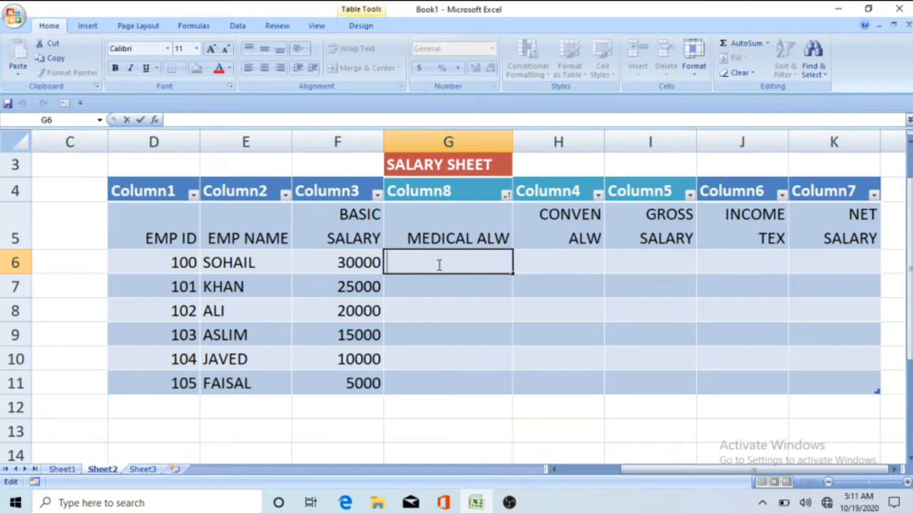
- Begin the MEDICAL ALW formula in G6 with =IF(F6>=15000,F6*15%, for the highest salary bracket
text(=)
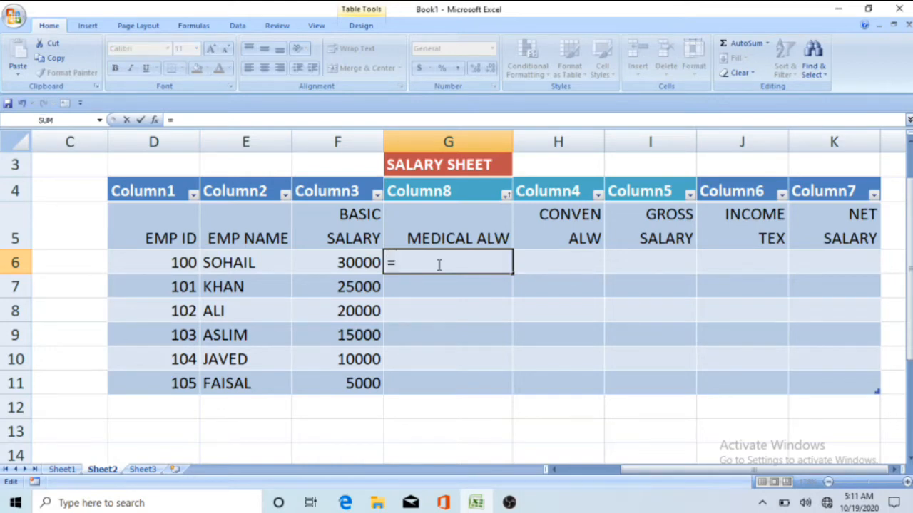
text(I)
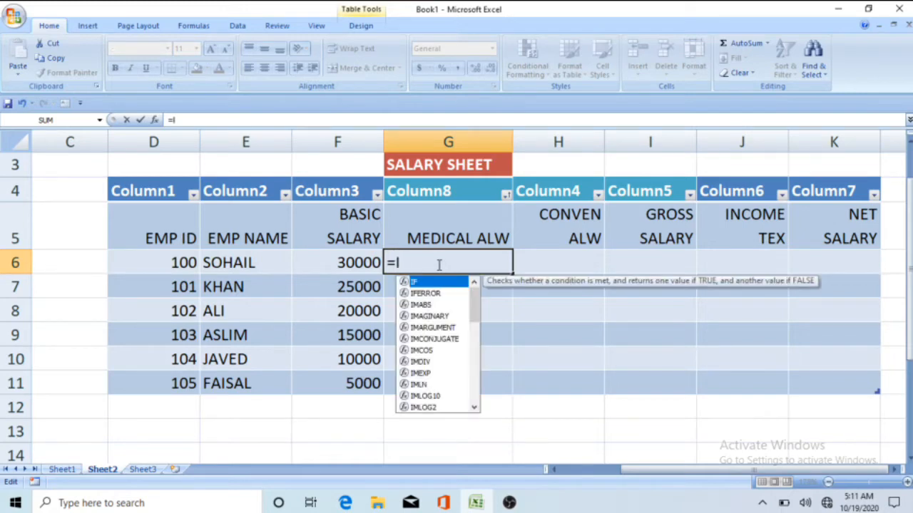
text(F)
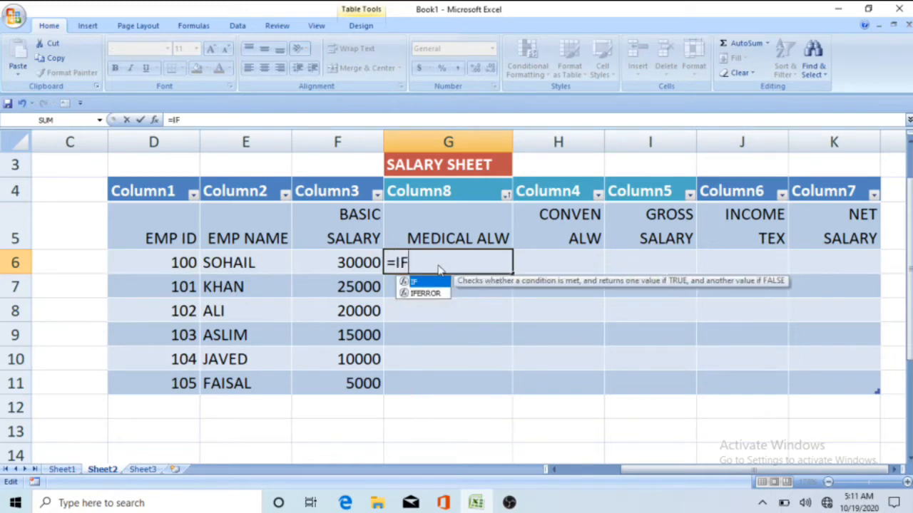
text(()
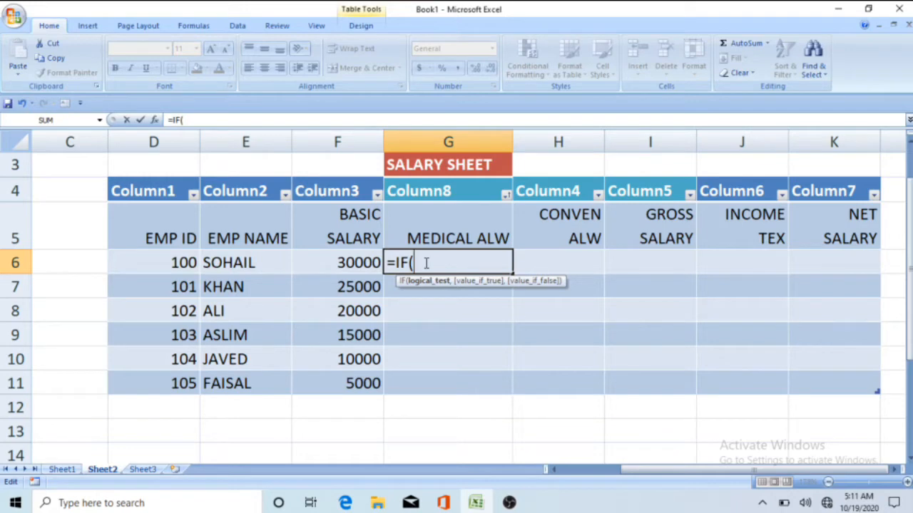
text(F6)
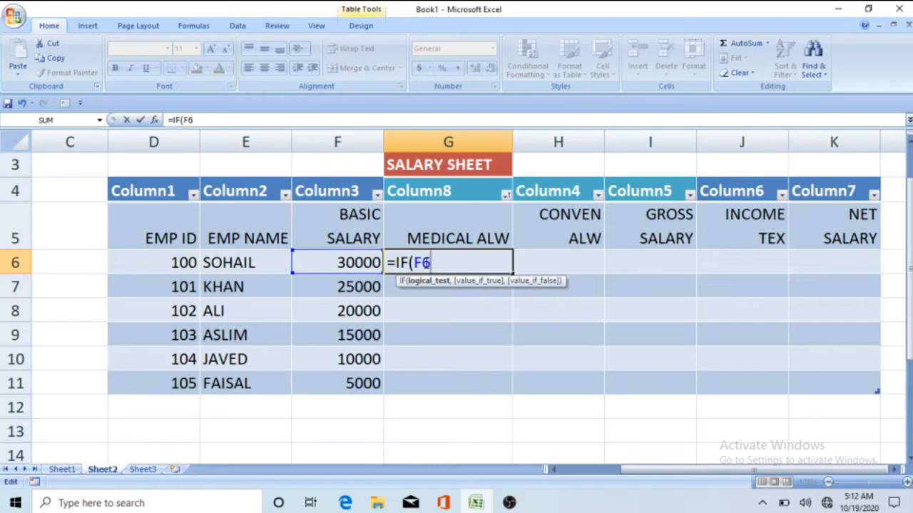
text(>=15000)
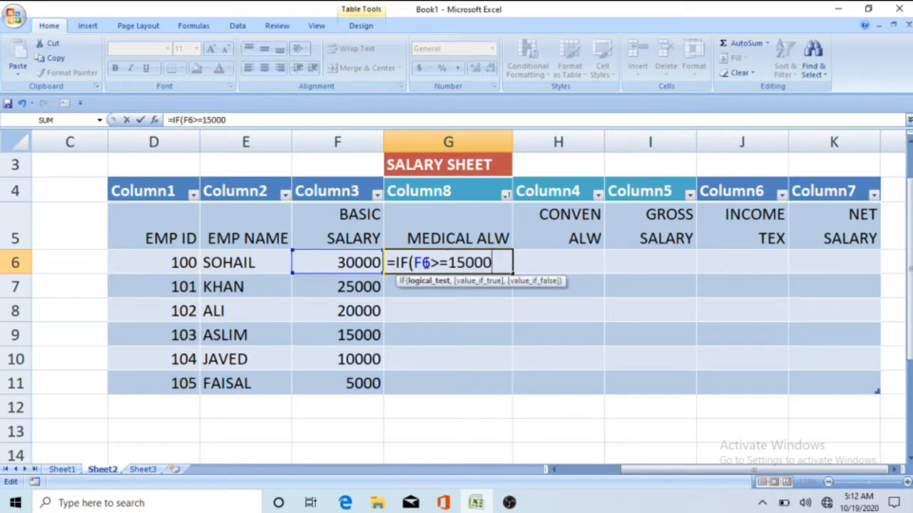
text(,)
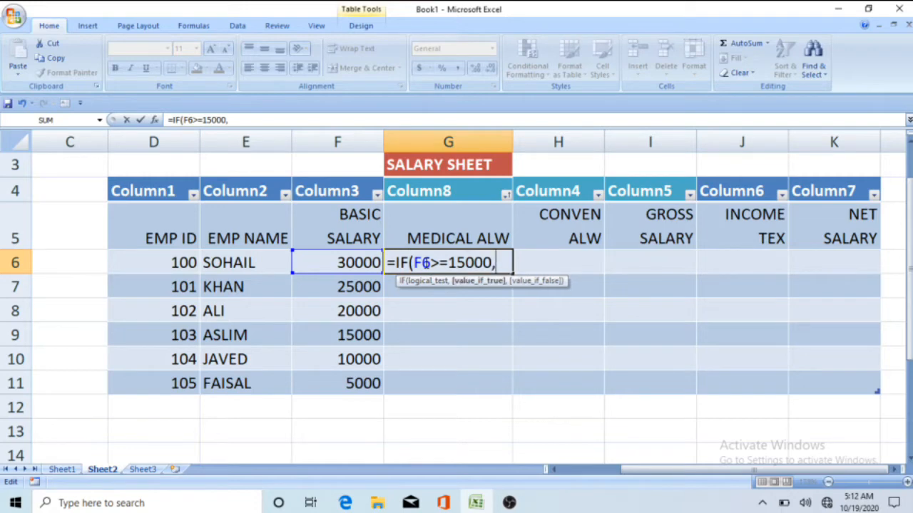
text(F6*1115)
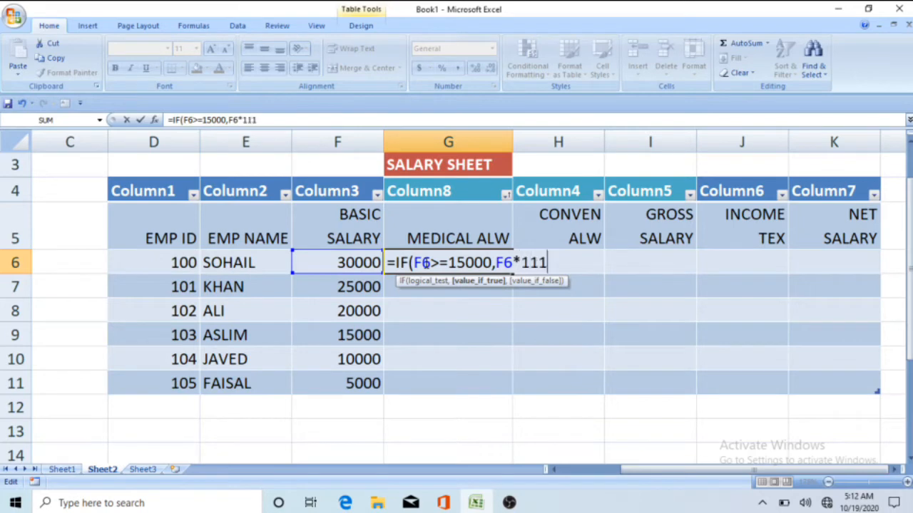
key(BackSpace)
key(BackSpace)
key(BackSpace)
text(5%,)
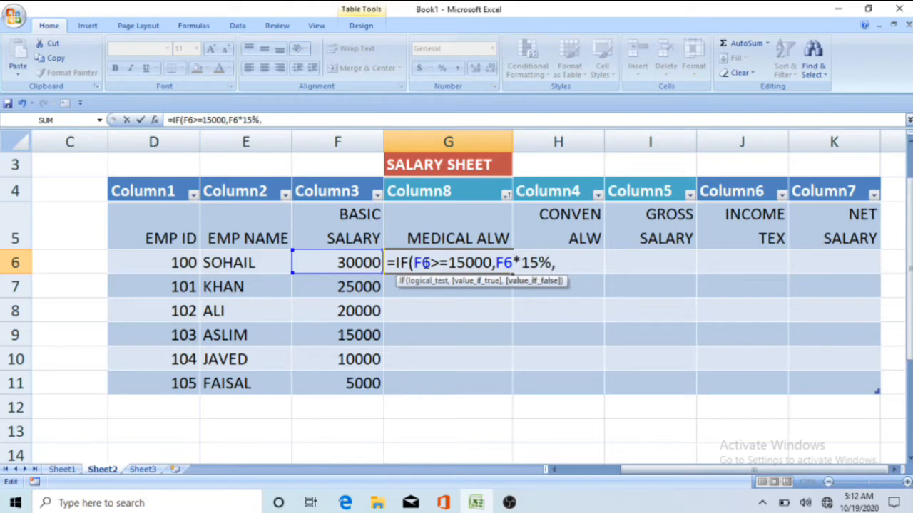
- Add a nested IF(F6>=10000,F6*10%, as the false branch of the G6 medical allowance formula
text(IF)
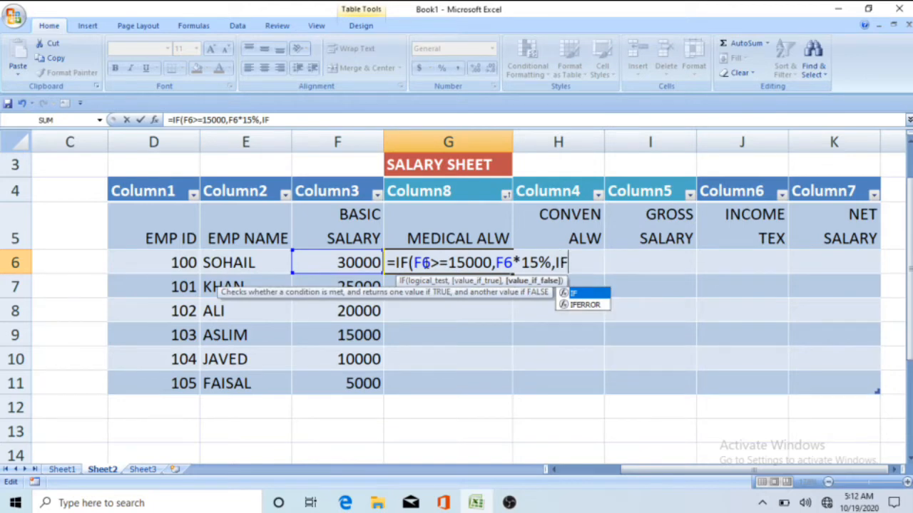
text(()
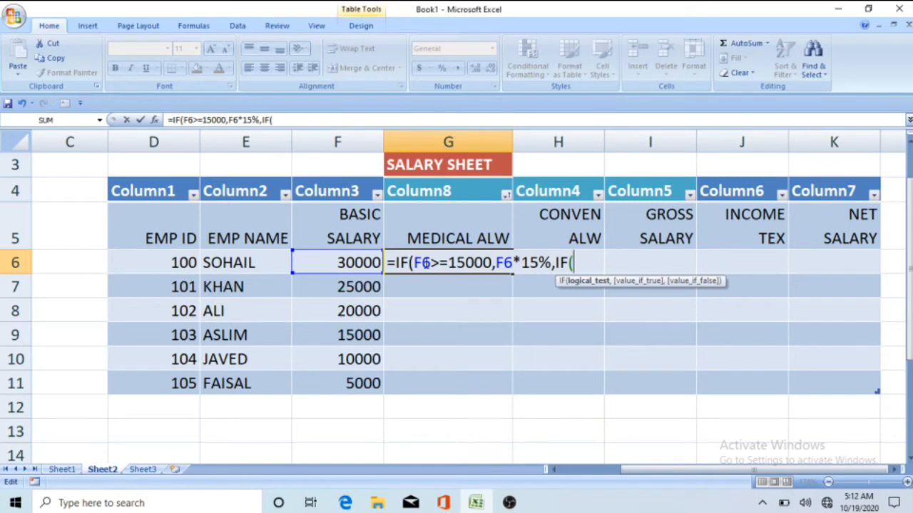
text(F6>)
text(=)
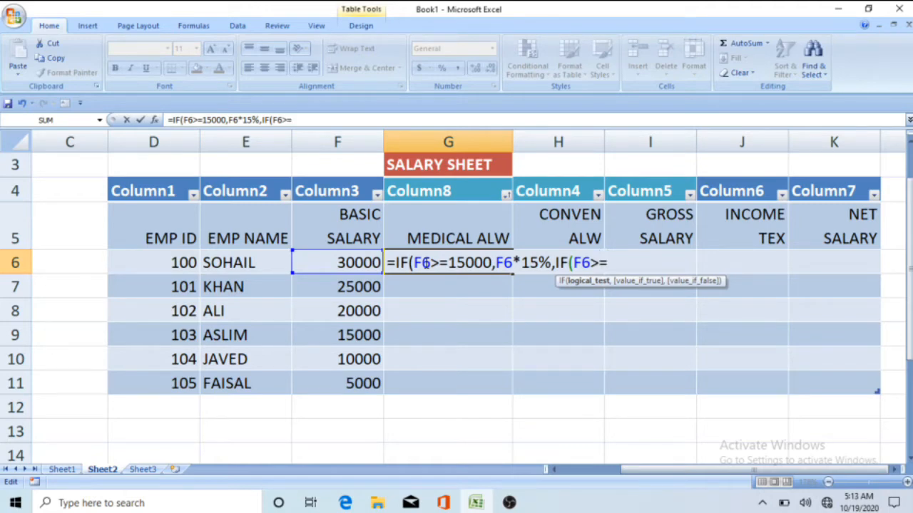
text(10000)
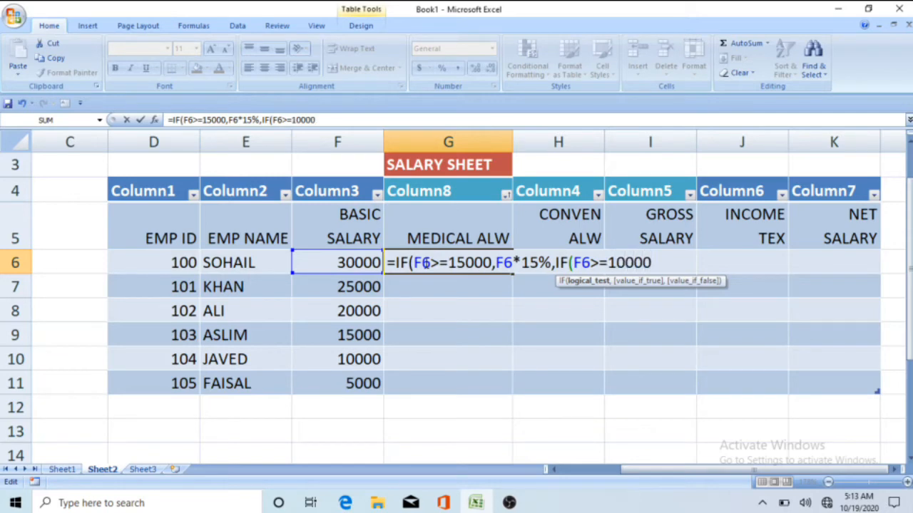
text(,)
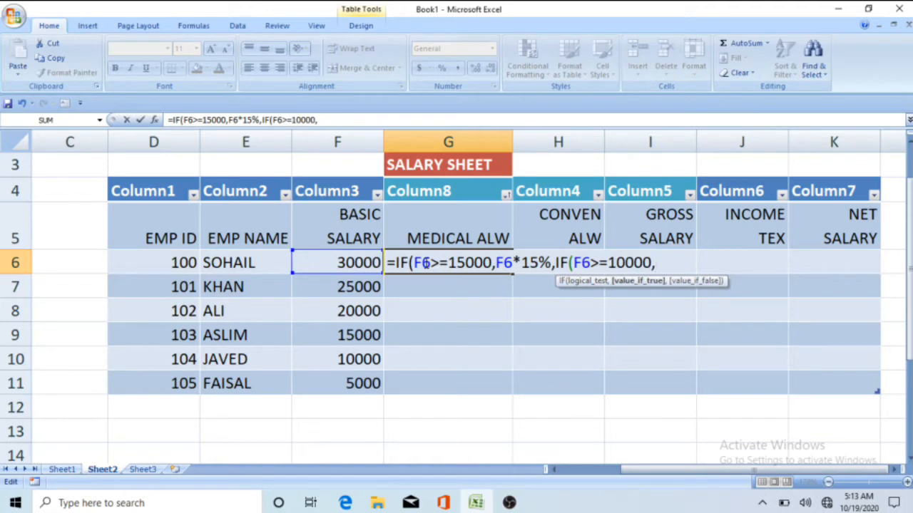
text(F6)
text(*10)
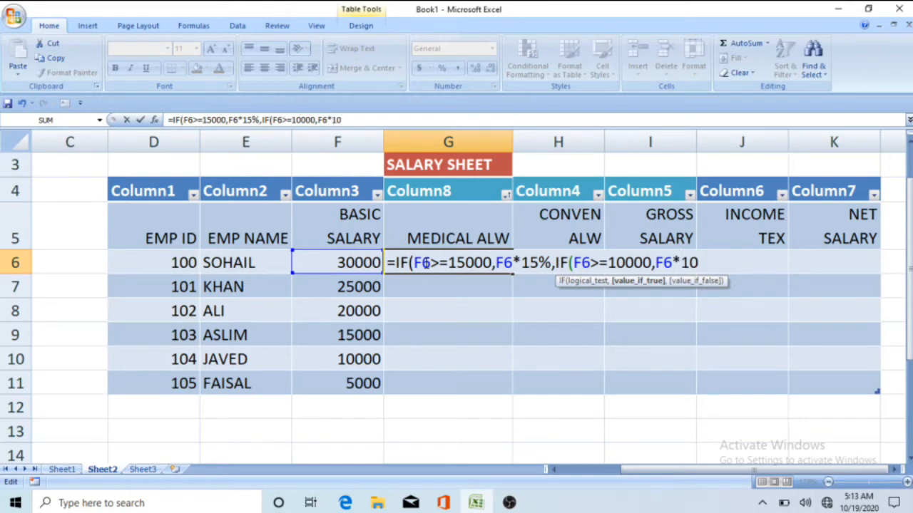
text(%)
text(,)
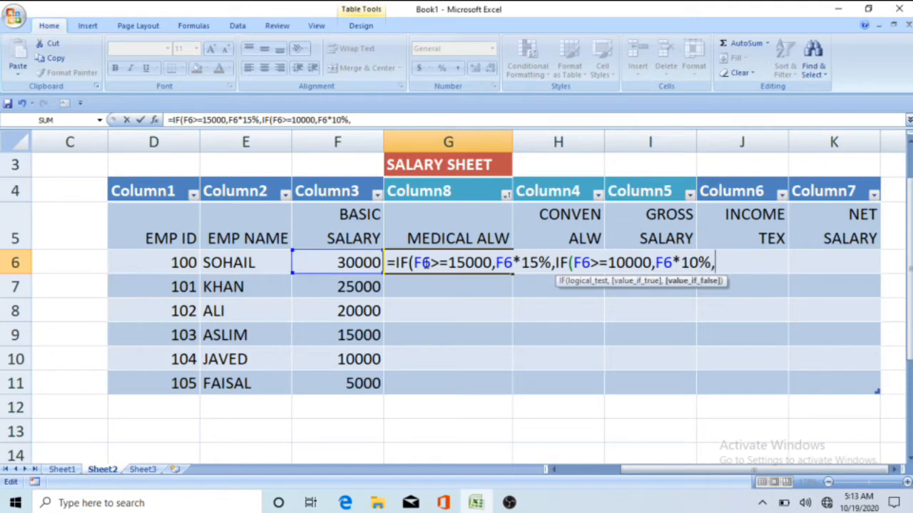
- Complete the G6 formula with F6*5% as the final fallback, close both IFs, and fill it down through G11
text(F6)
text(*5)
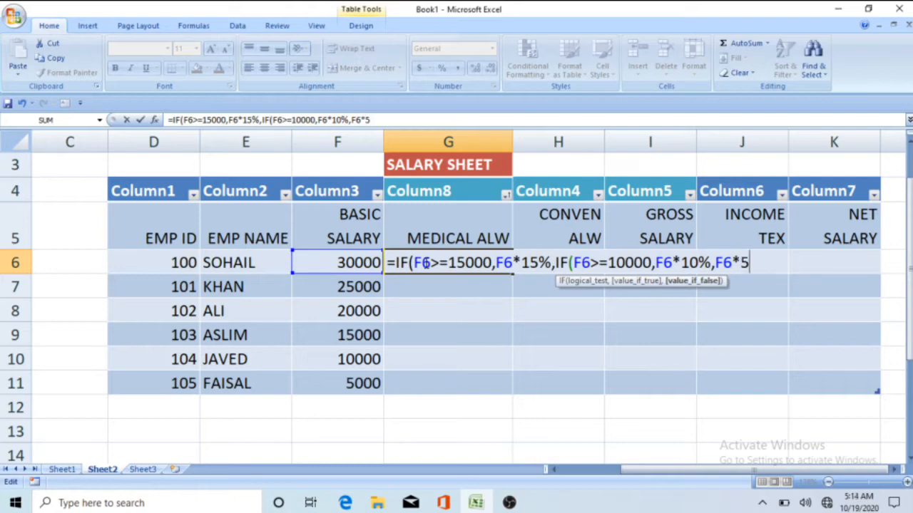
text(%)
text()))
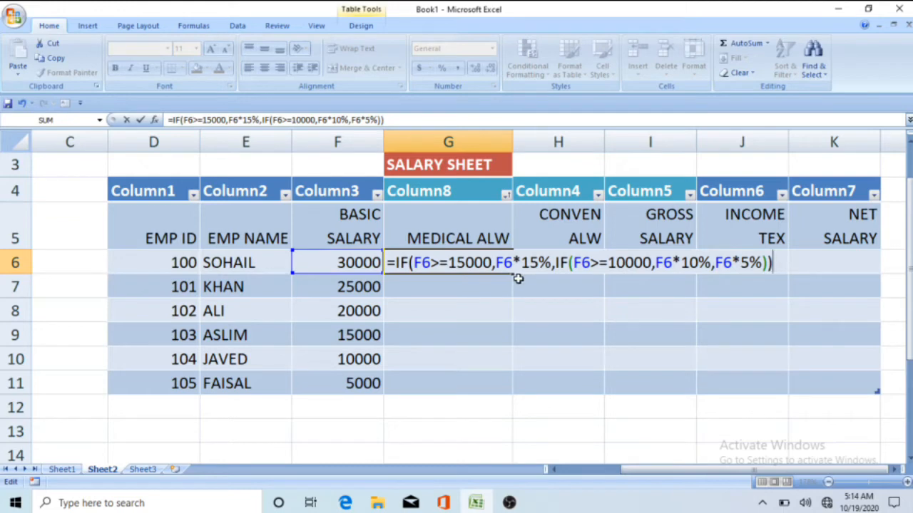
key(Return)
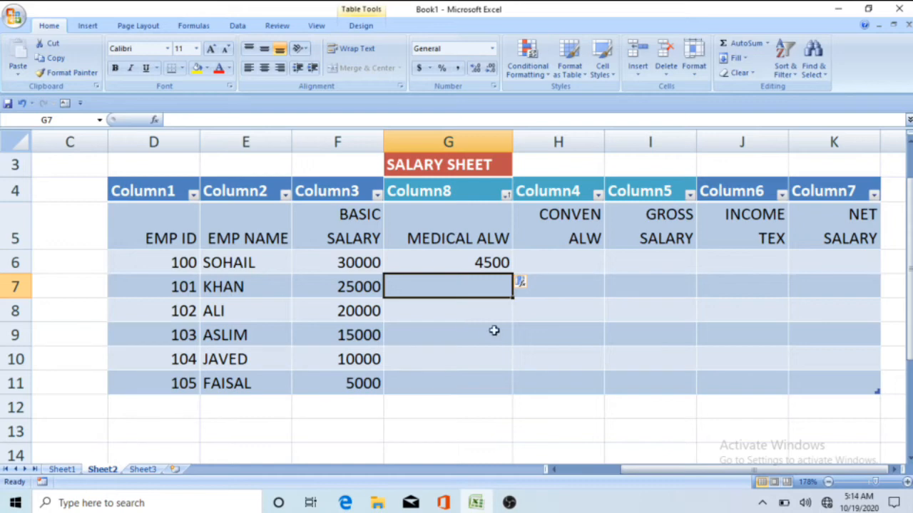
click(503, 262)
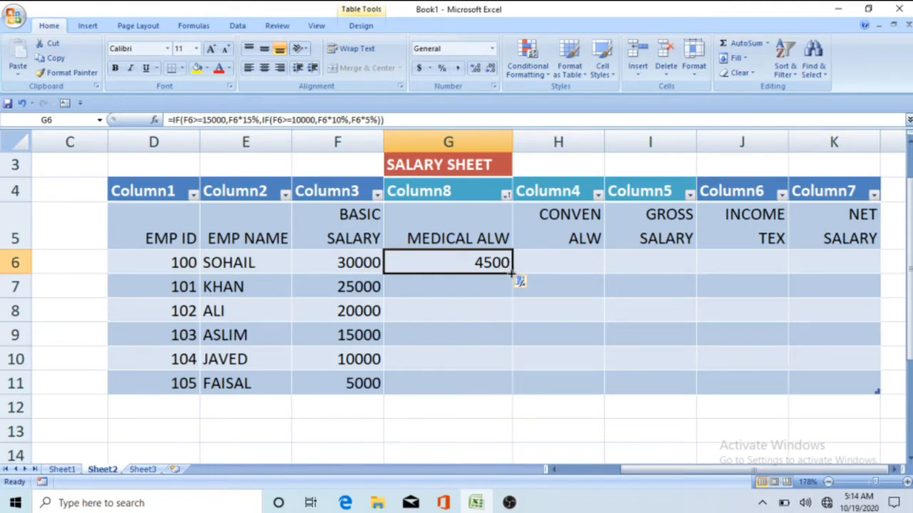
drag(512, 273, 512, 393)
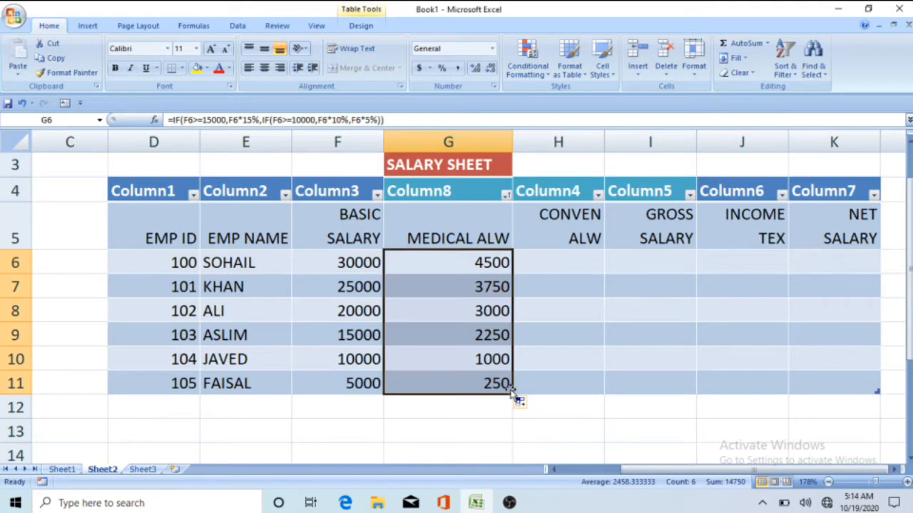
- Begin the CONVEN ALW formula in H6 with =IF(F6>=15000,F6*10%, for the highest salary bracket
click(573, 267)
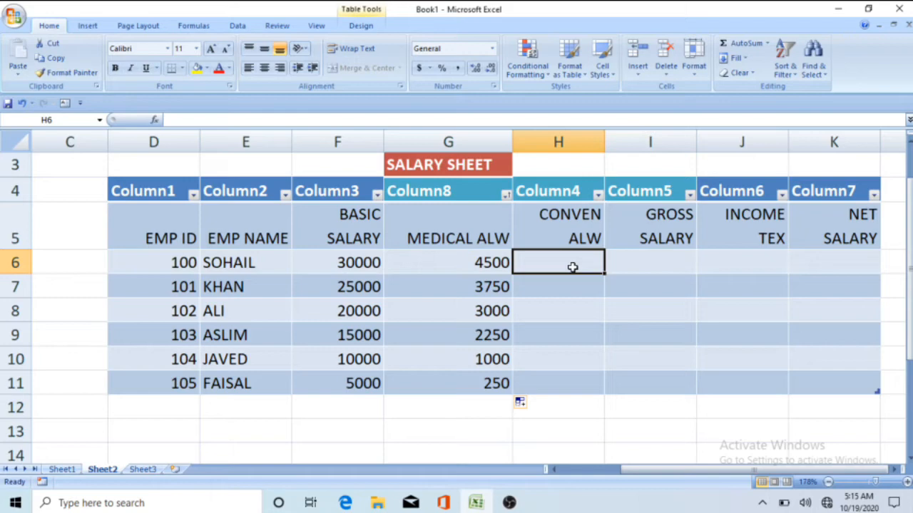
double_click(573, 267)
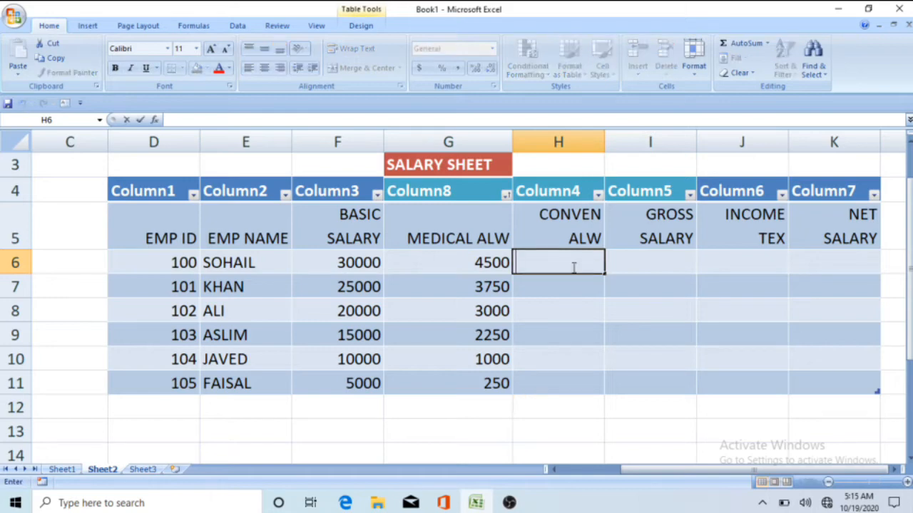
text(=)
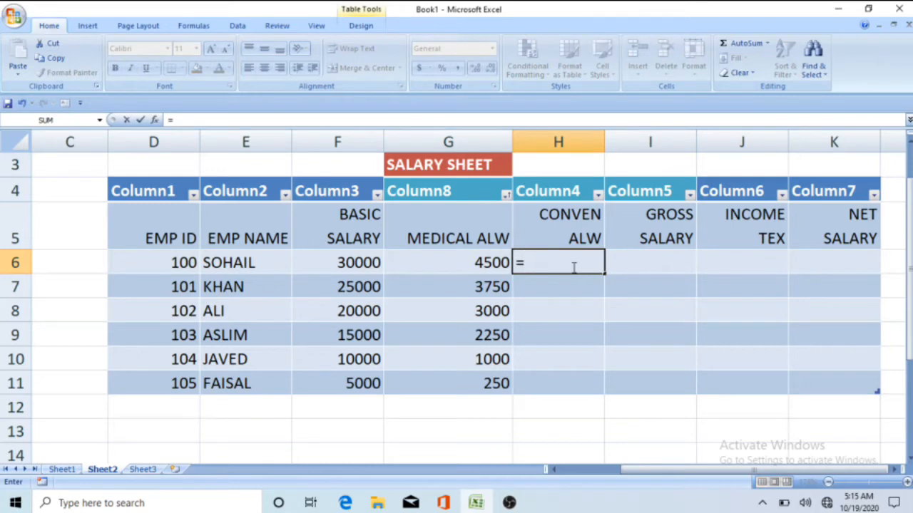
text(IF)
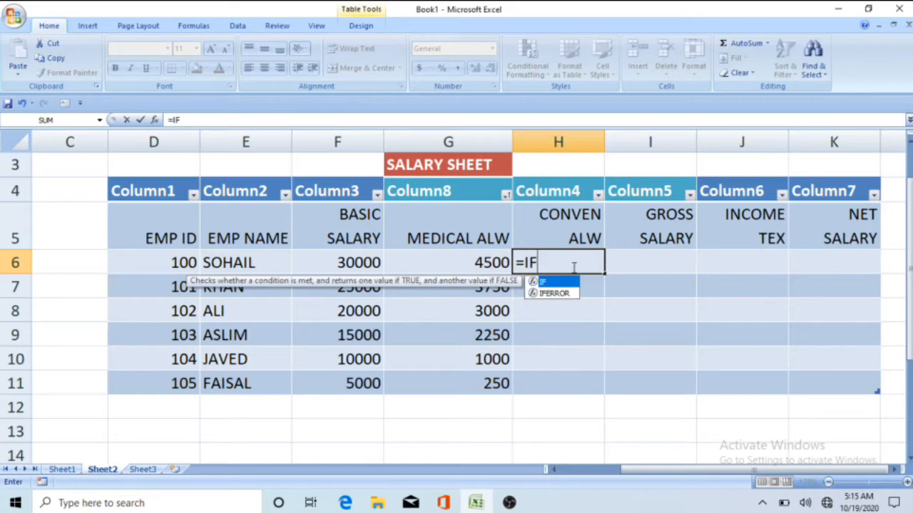
text(()
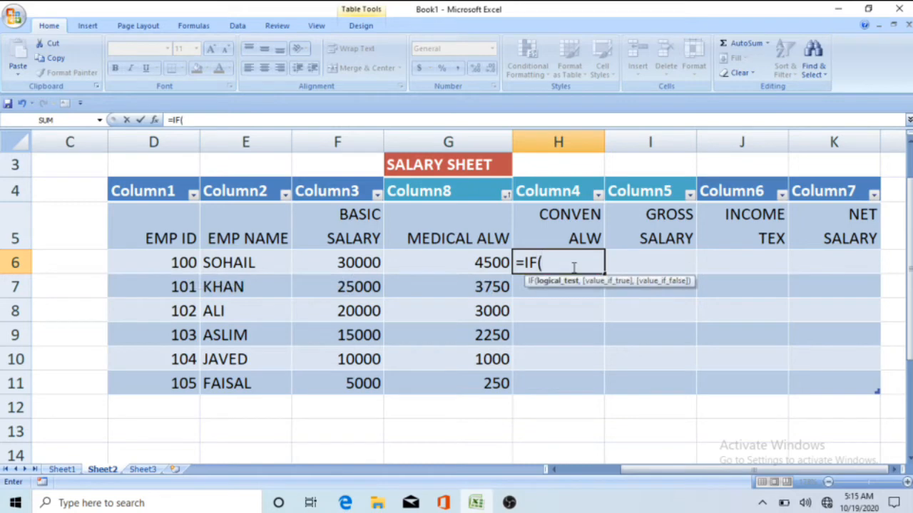
text(F6)
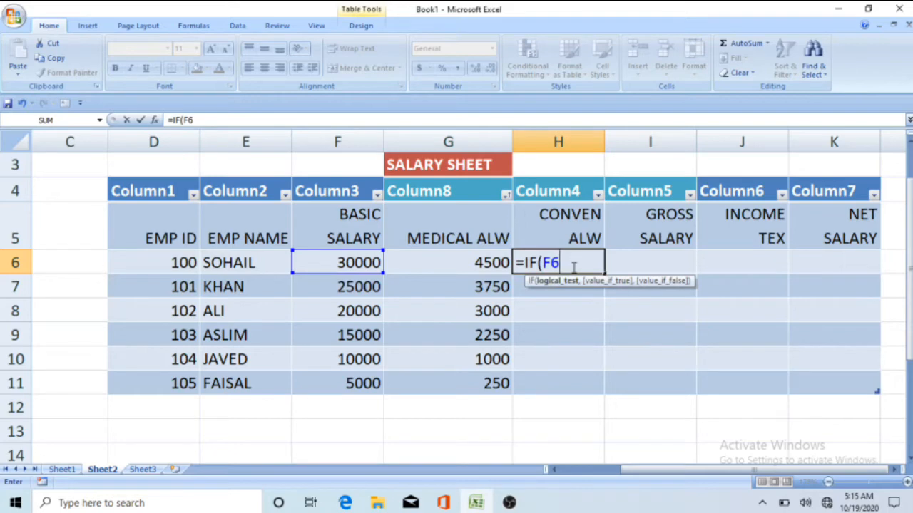
text(>=15)
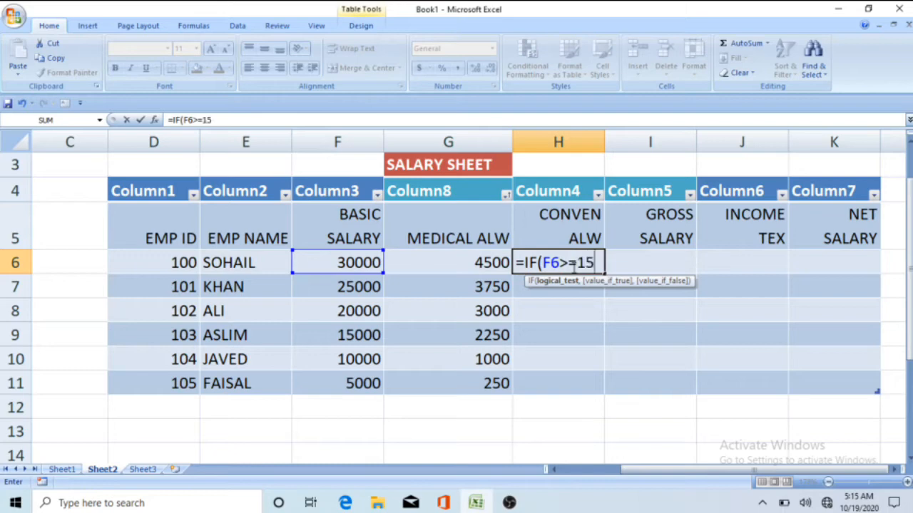
text(000,)
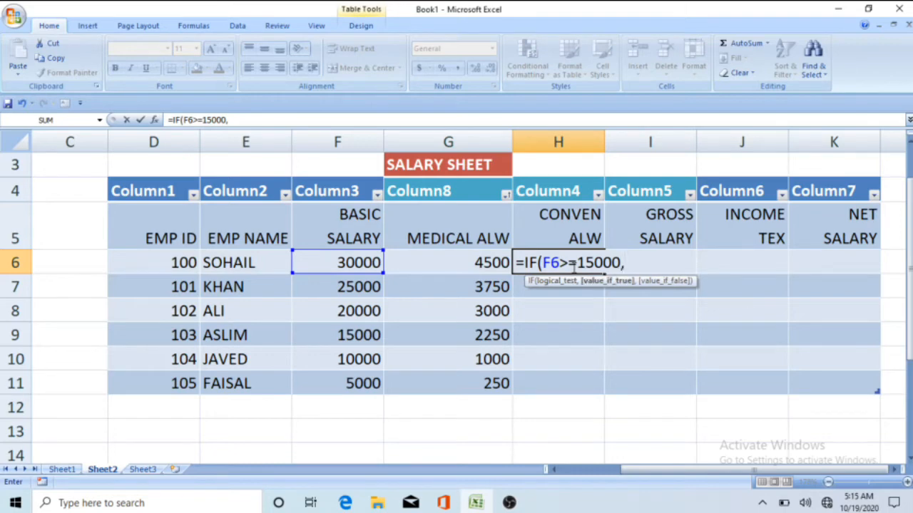
text(F6*10)
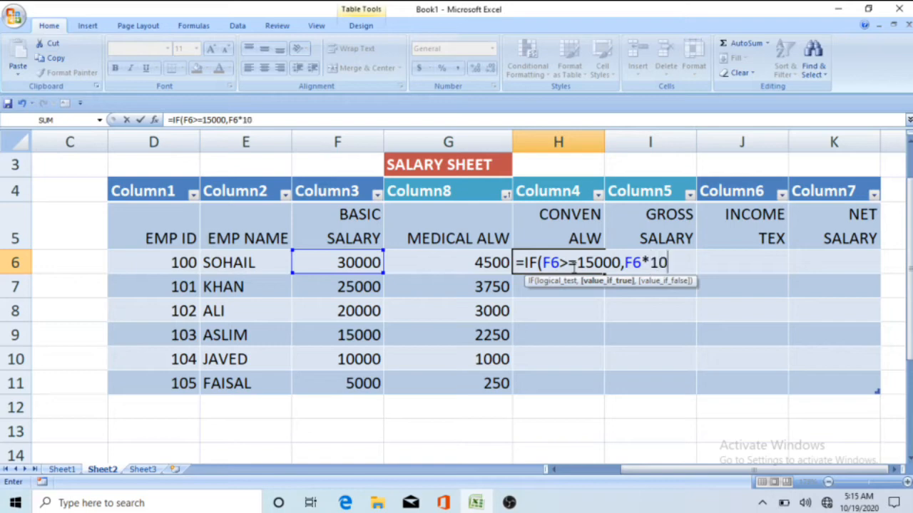
text(%)
text(,)
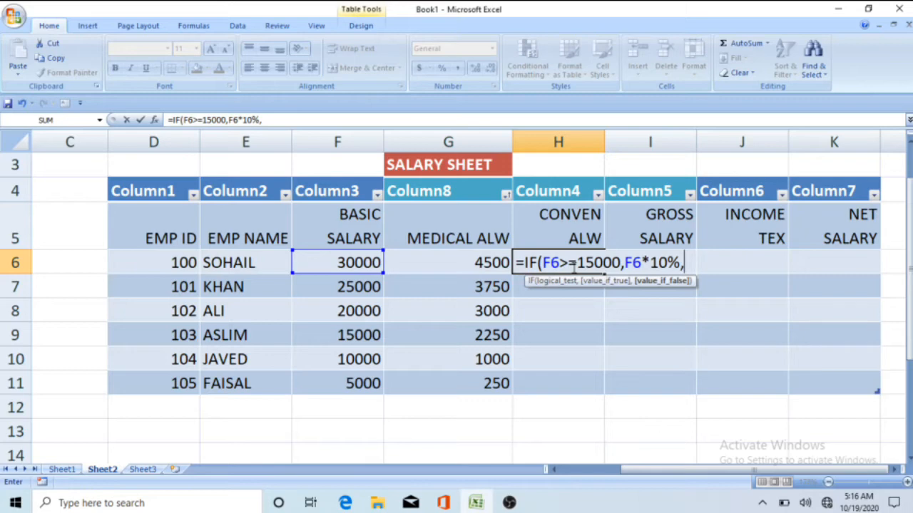
- Add a nested IF(F6>=10000,F6*5%, as the false branch of the H6 conveyance allowance formula
text(IF)
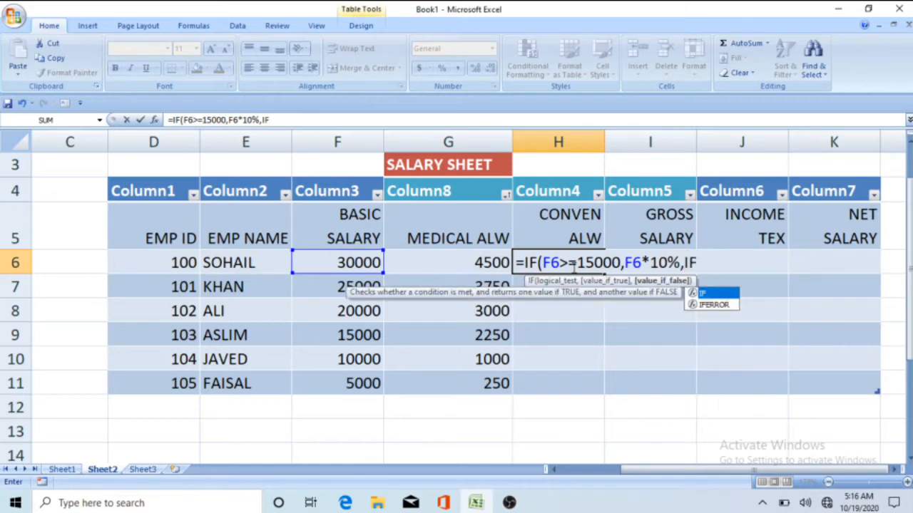
text(()
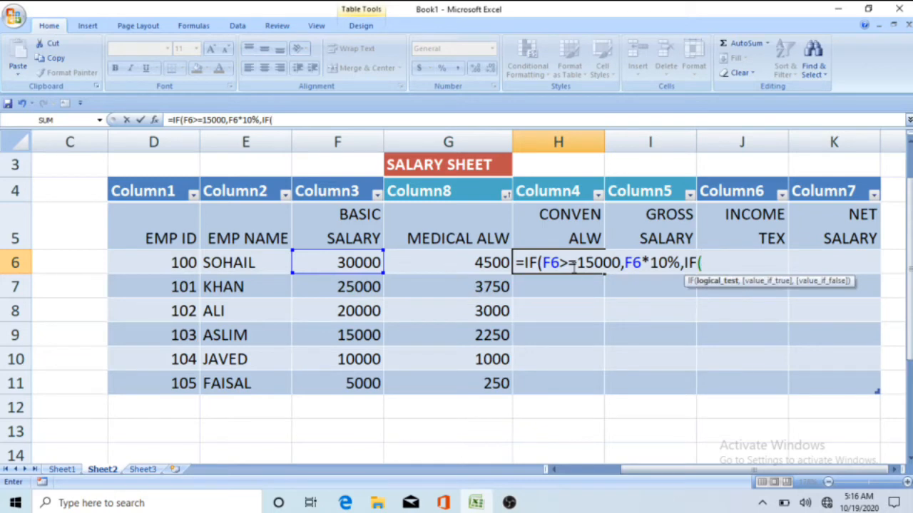
text(F6)
text(>=100)
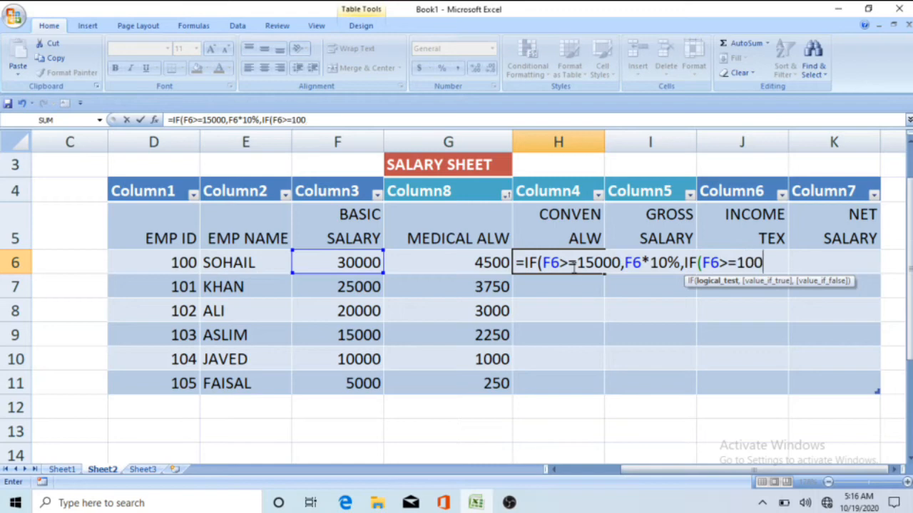
text(00,)
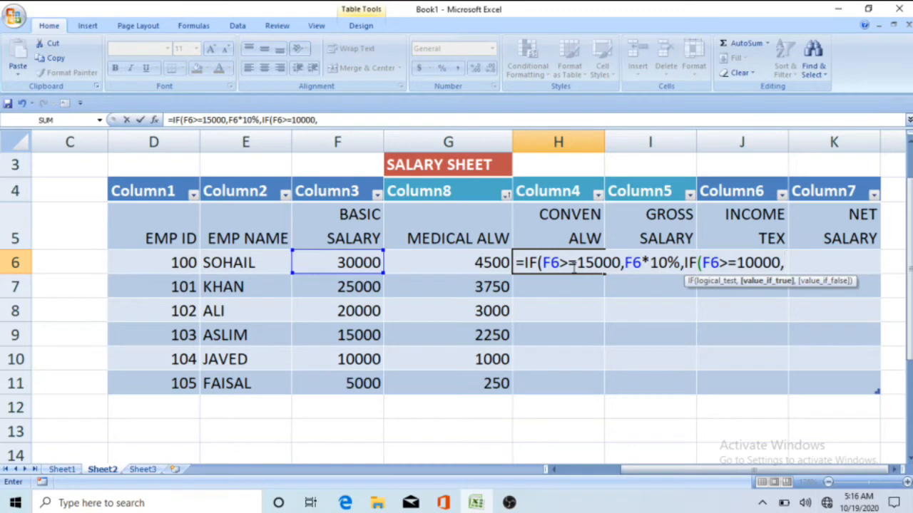
text(F6)
text(*5%)
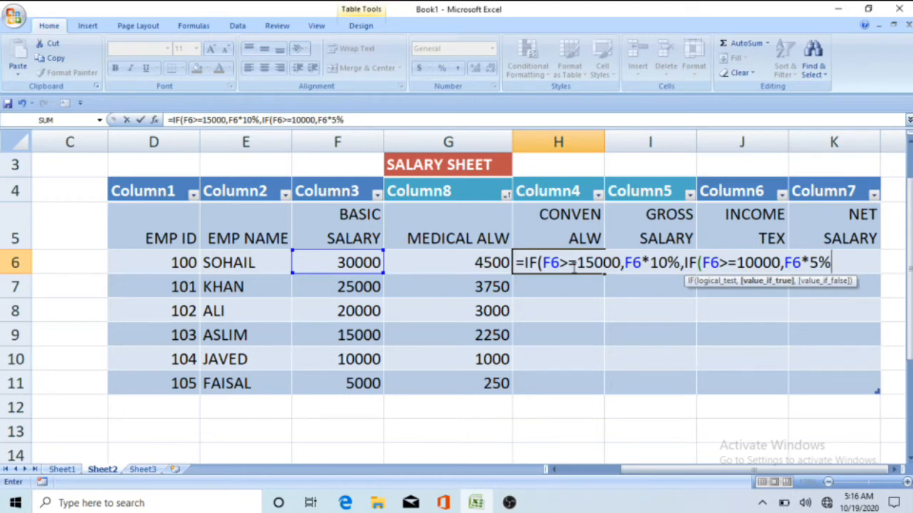
text(,)
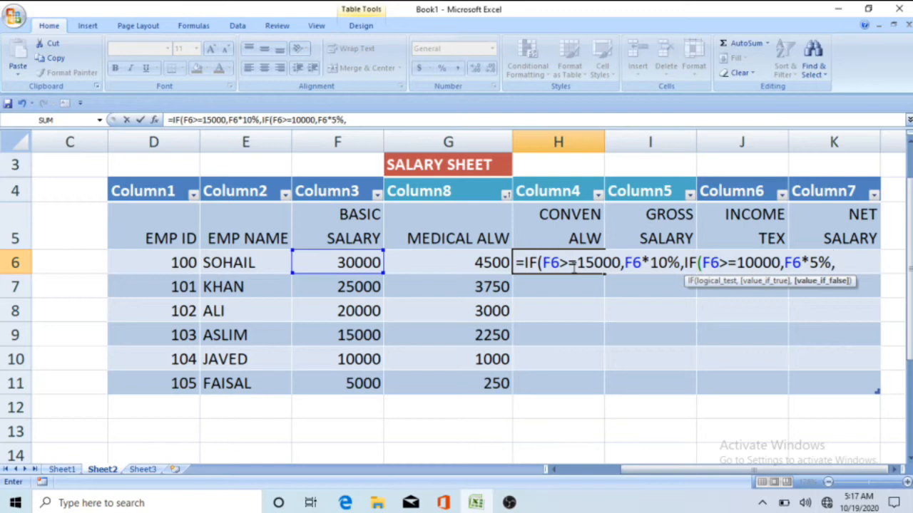
- Complete the H6 formula with F6*3% as the final fallback, close both IFs, and fill it down through H11
text(F6)
text(*)
text(3%)
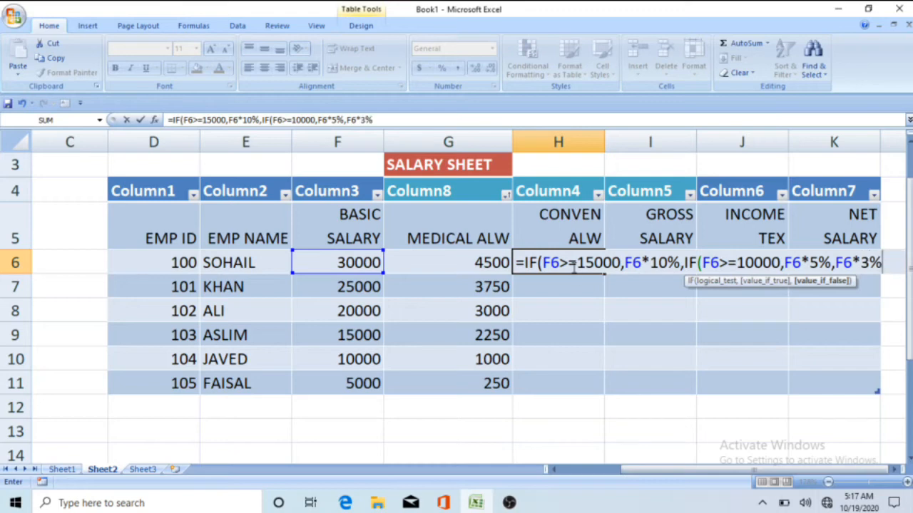
text()))
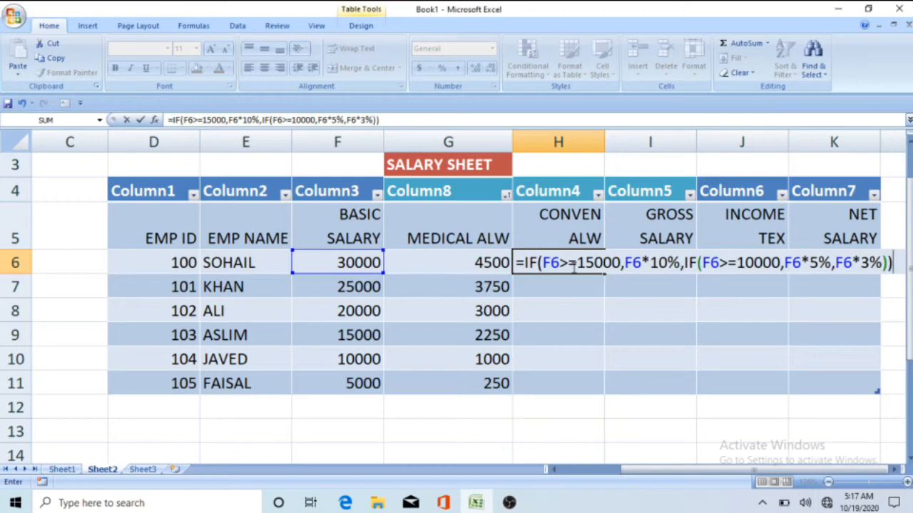
key(Return)
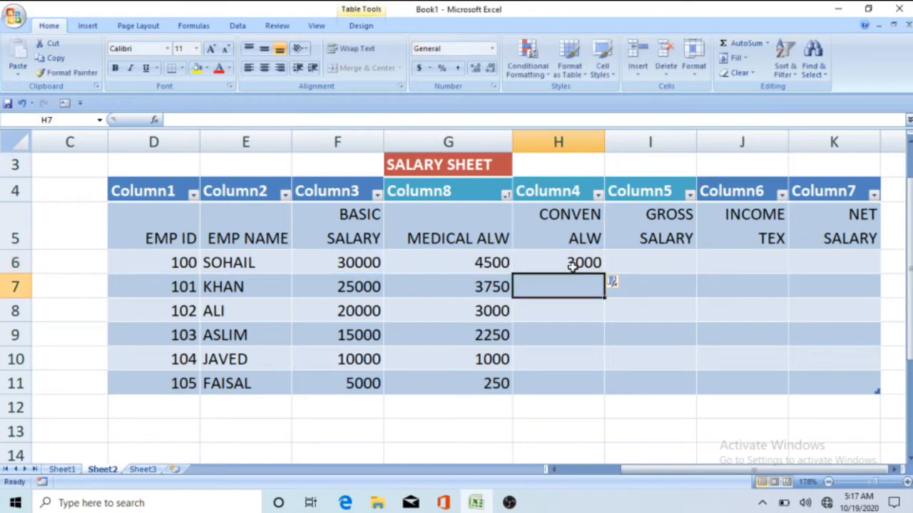
click(567, 261)
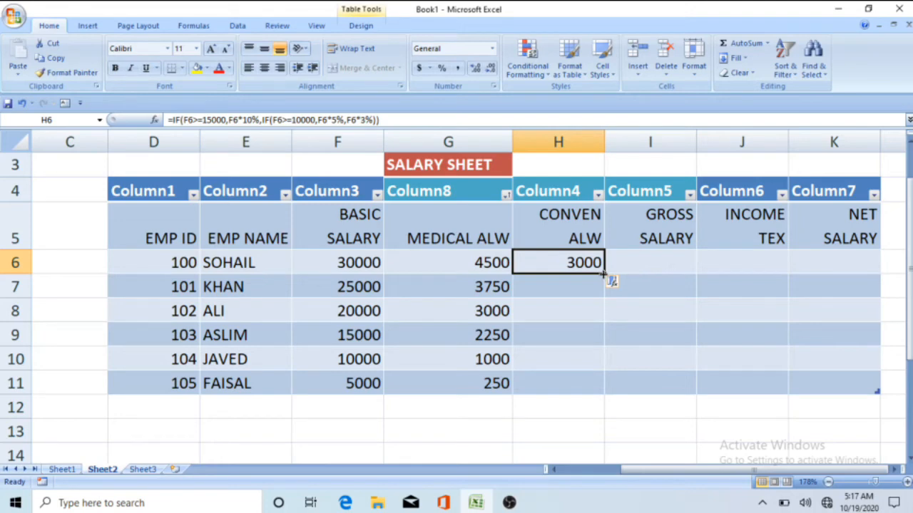
drag(604, 274, 590, 384)
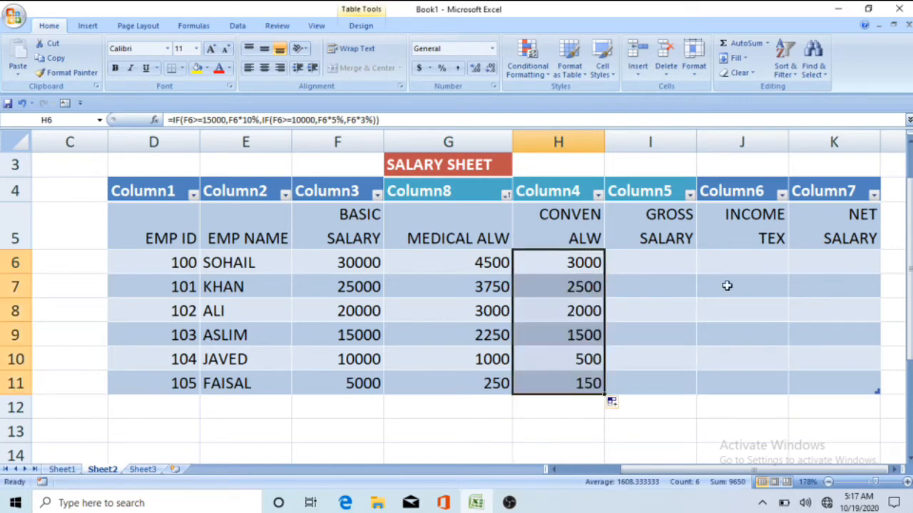
- Calculate GROSS SALARY in I6 with =SUM(F6:H6) and fill the formula down through I11
double_click(673, 265)
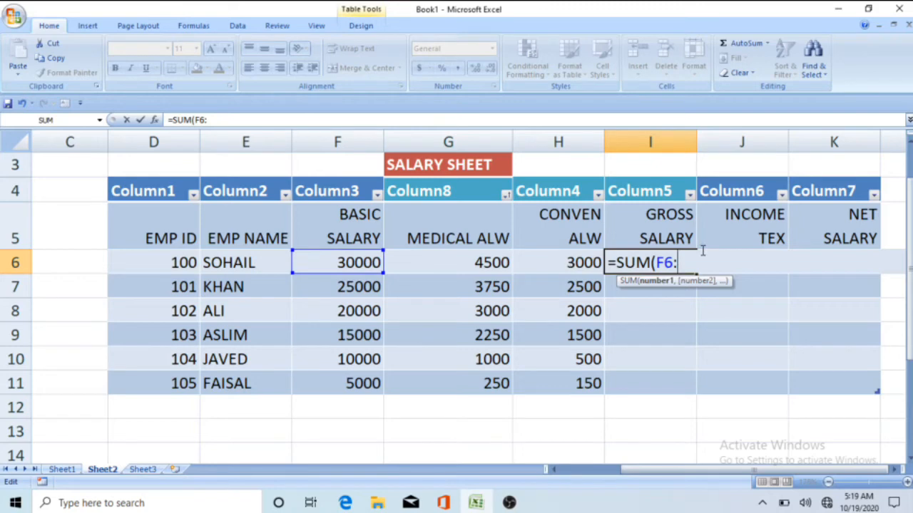
text(H6)
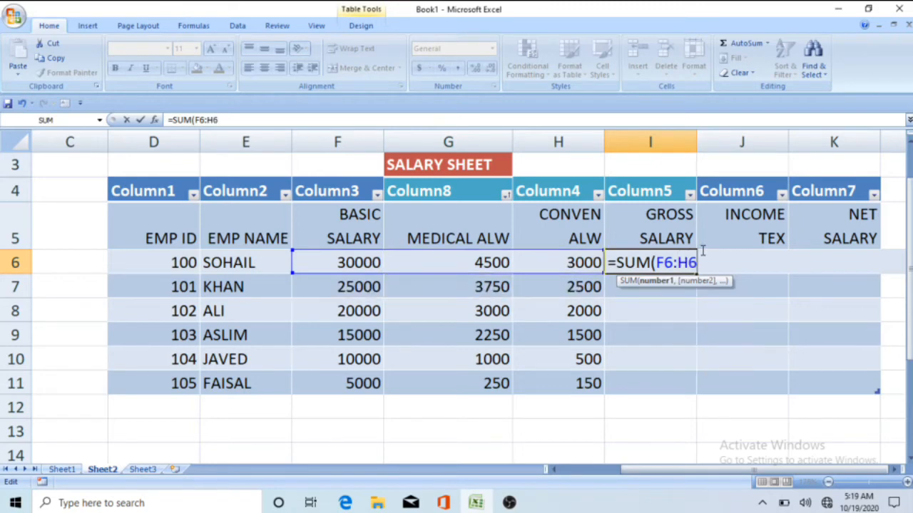
text())
key(Return)
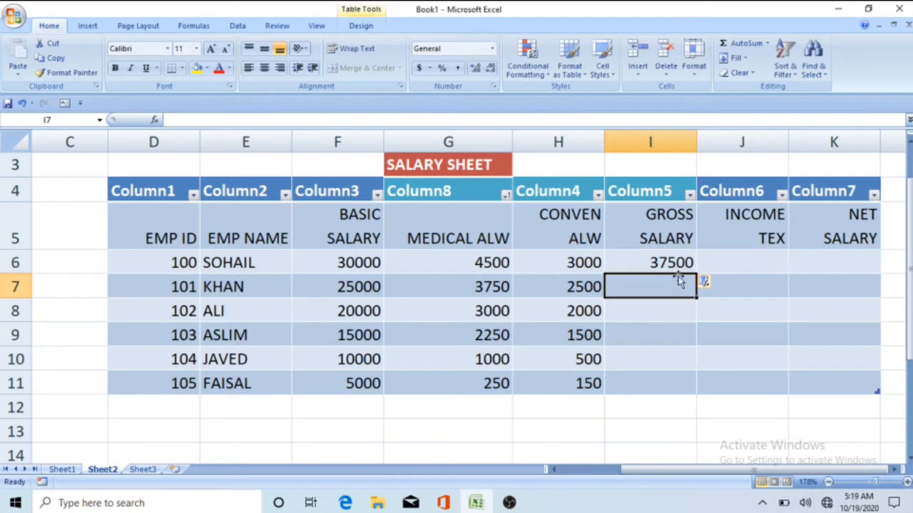
click(691, 262)
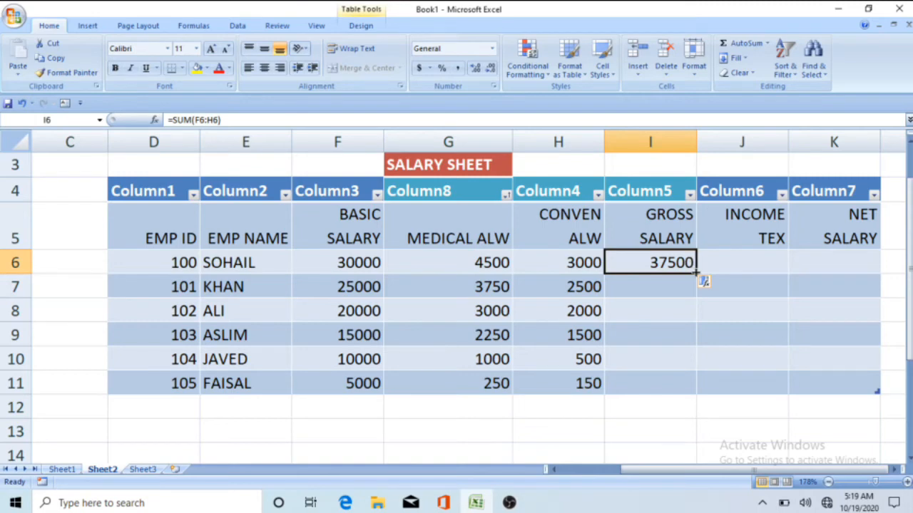
drag(695, 272, 697, 394)
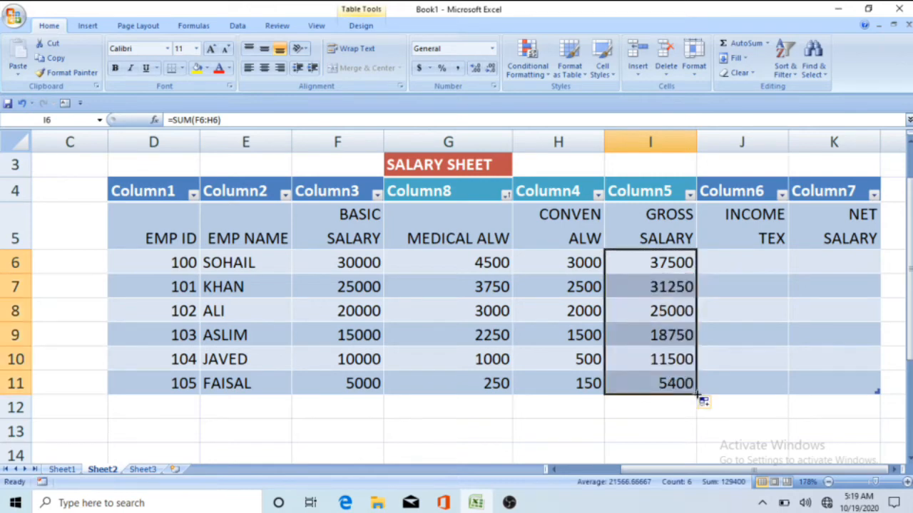
- Begin the INCOME TEX formula in J6 with the gross salary test =IF(I6>=15000,
click(735, 259)
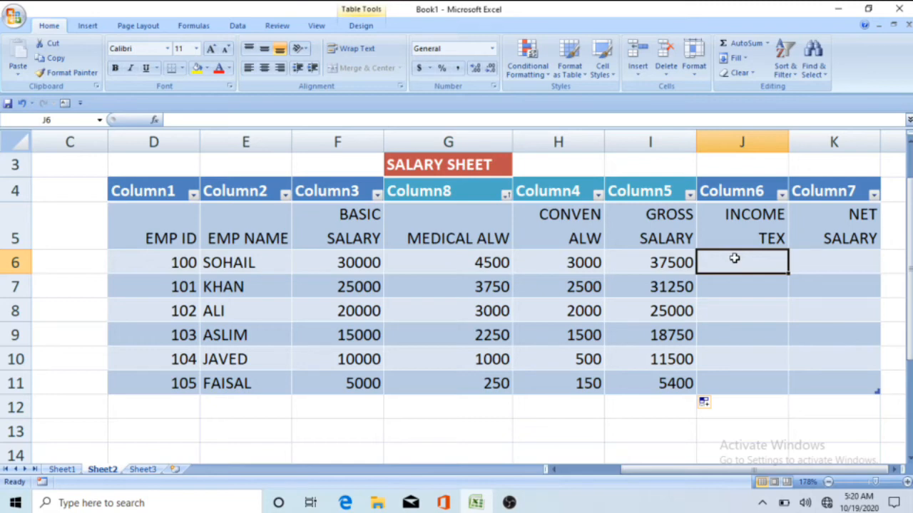
text(=)
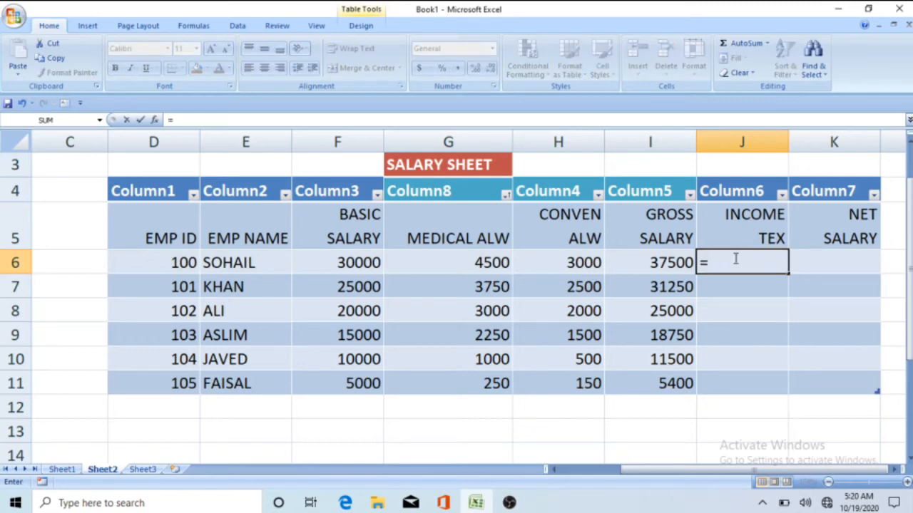
text(If)
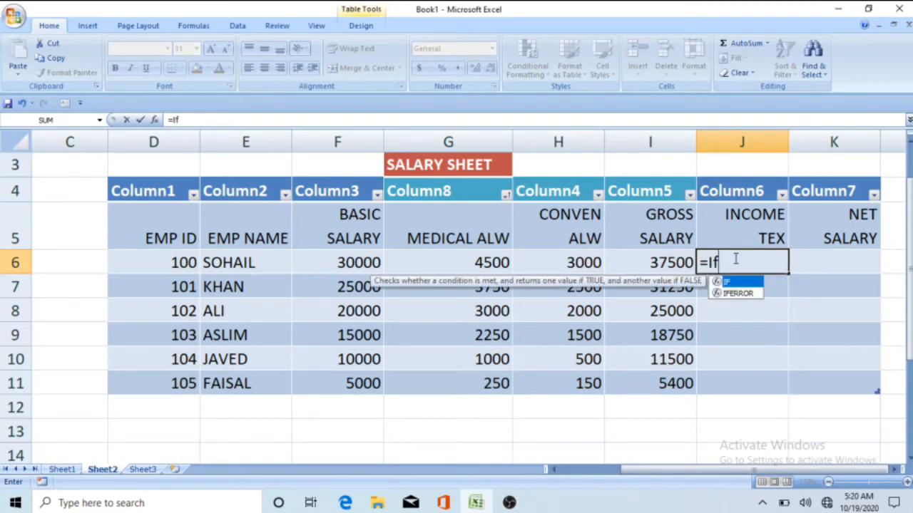
text(()
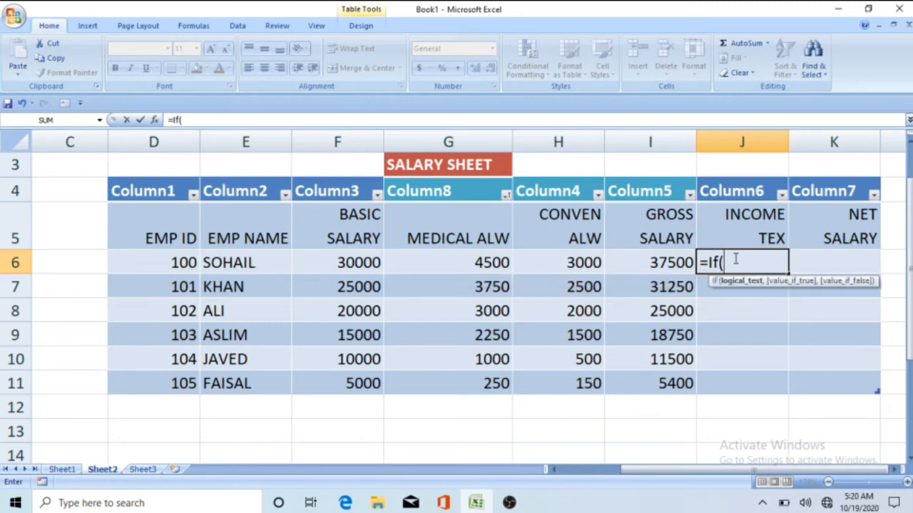
key(BackSpace)
key(BackSpace)
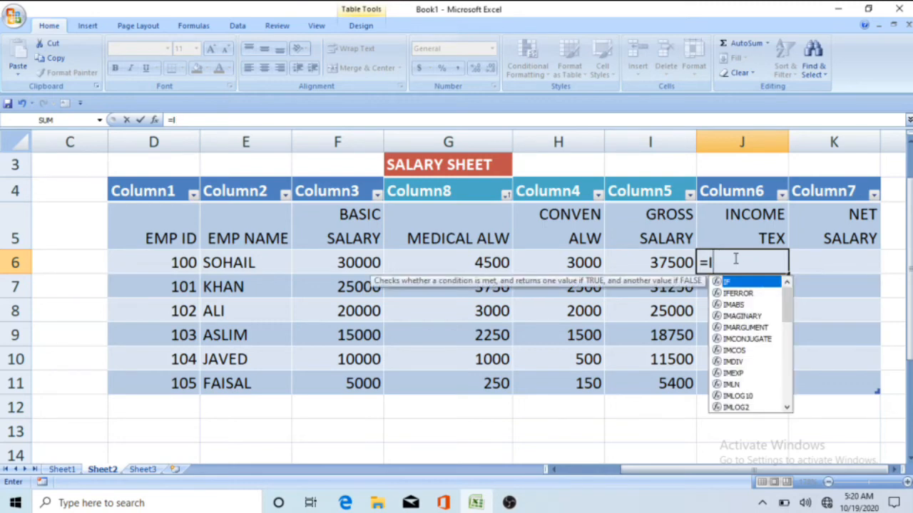
text(F)
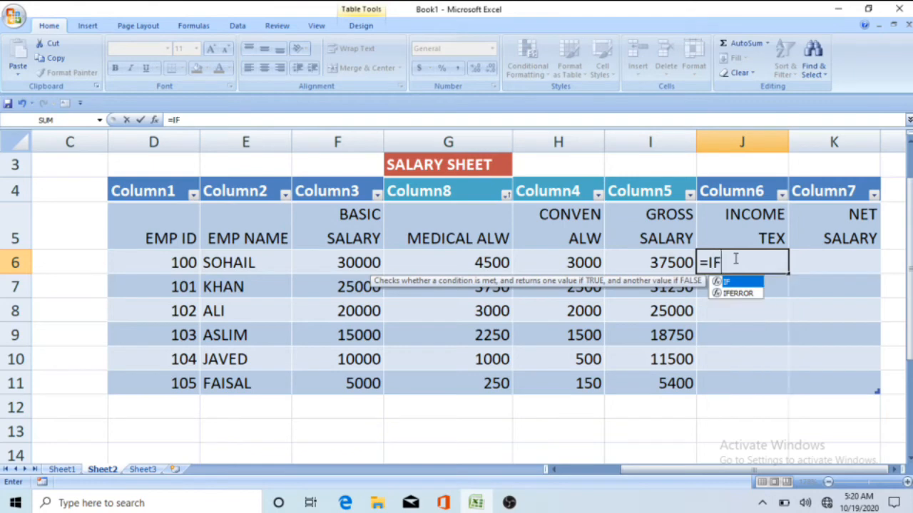
text(()
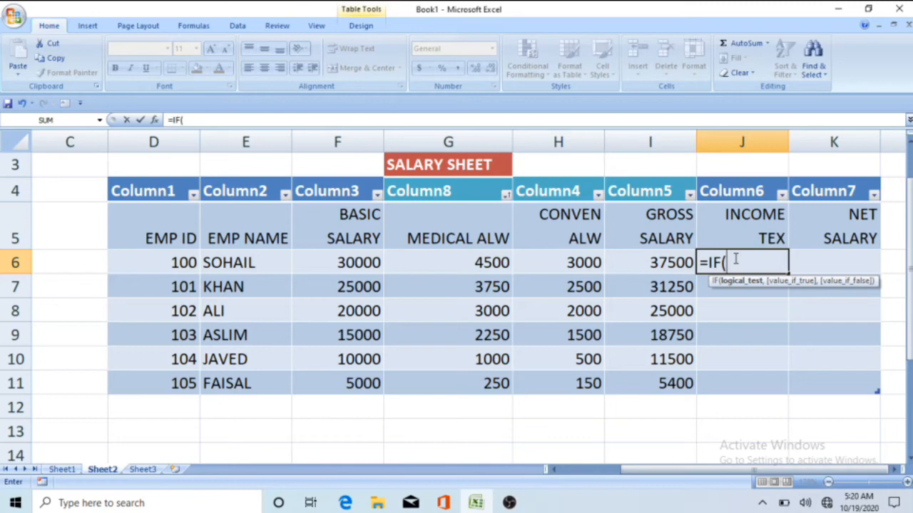
text(I6)
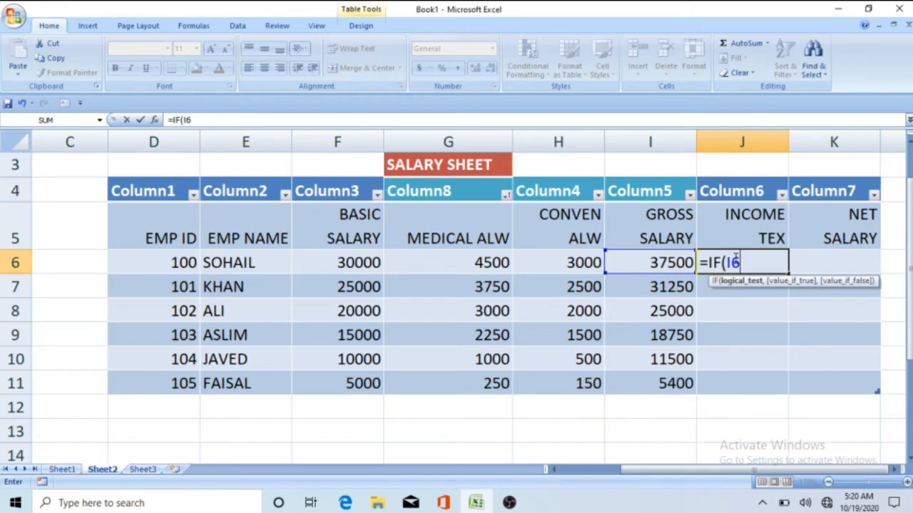
text(>=15)
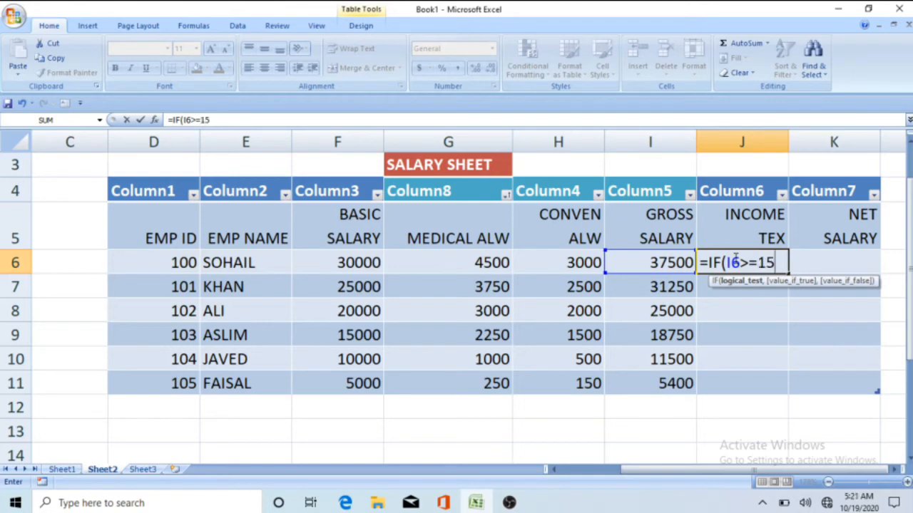
text(000,)
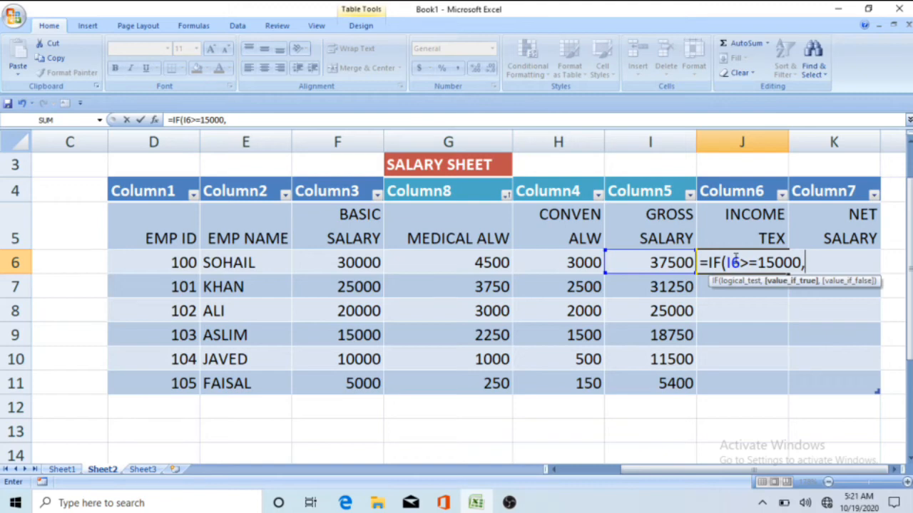
- Add I6*5%, as the true value of the first IF in the J6 income tax formula
text(I6)
text(8)
key(BackSpace)
text(*5%)
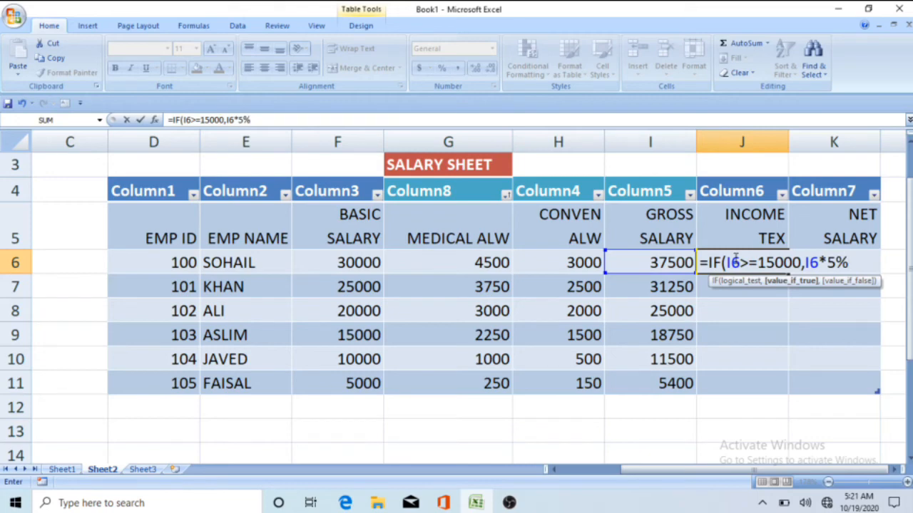
text(,)
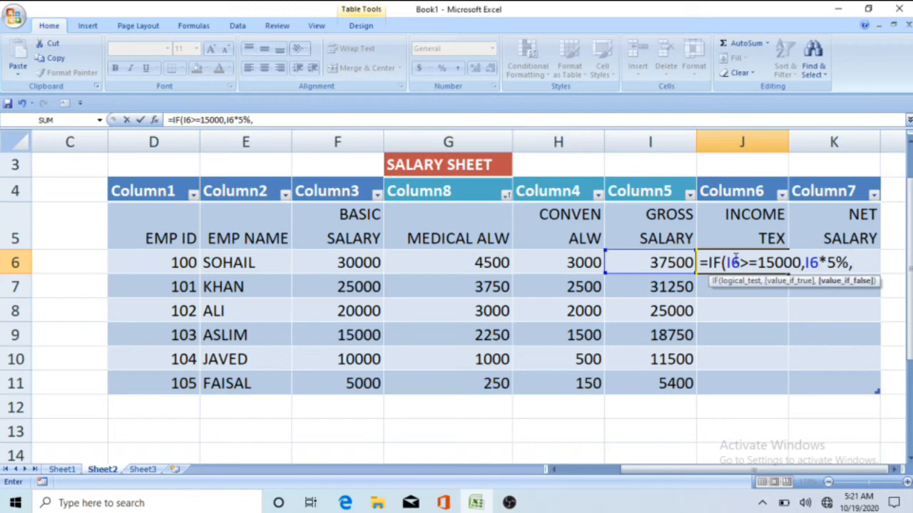
- Add a nested IF to the J6 income tax formula, testing I6>=10000 and returning I6*3% when true
text(IF)
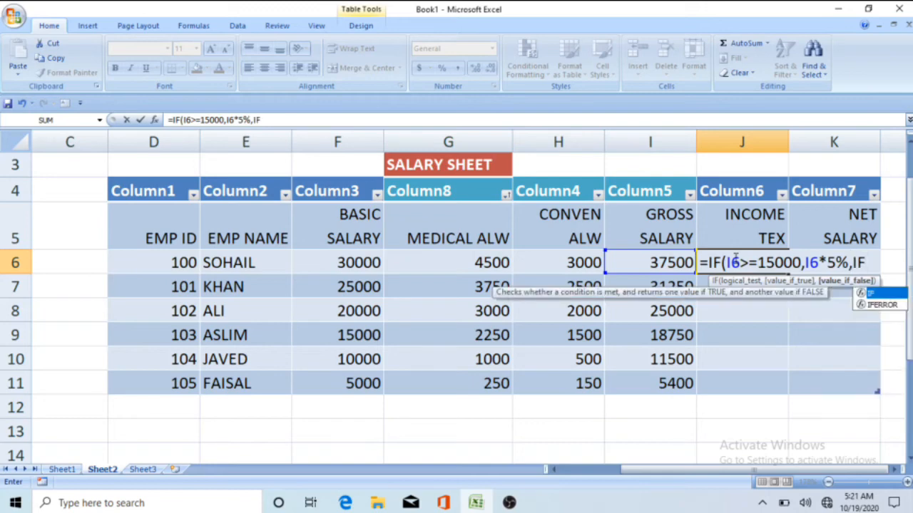
text(()
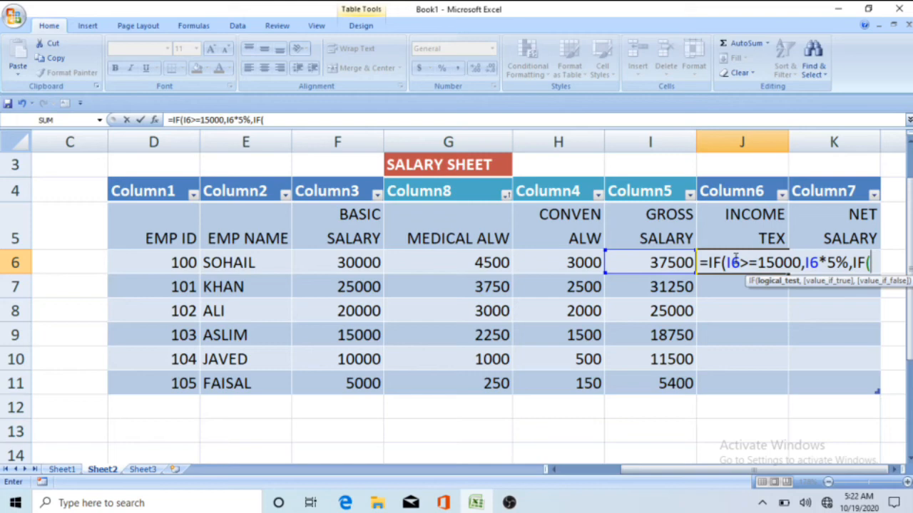
text(I)
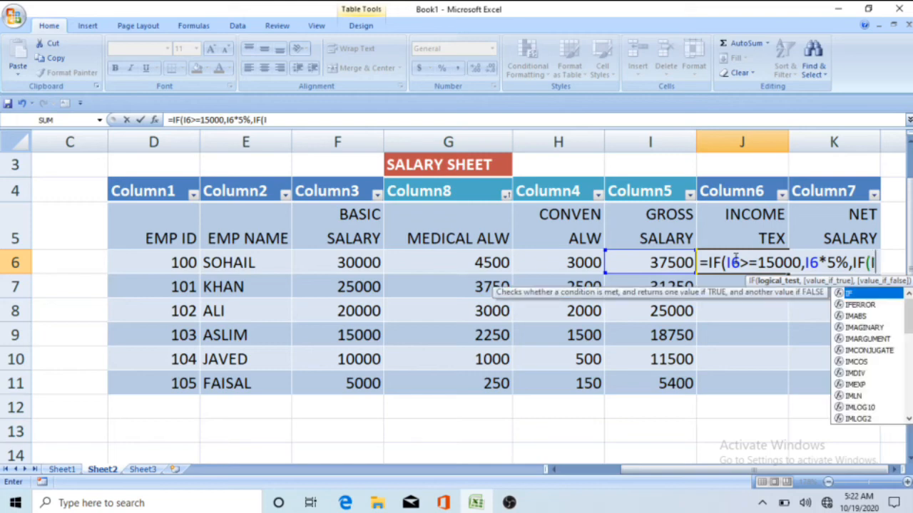
text(^)
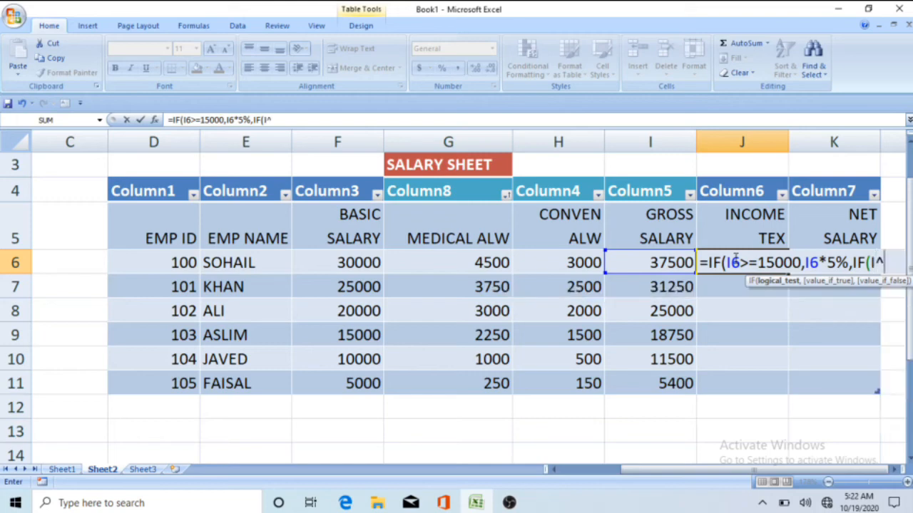
key(BackSpace)
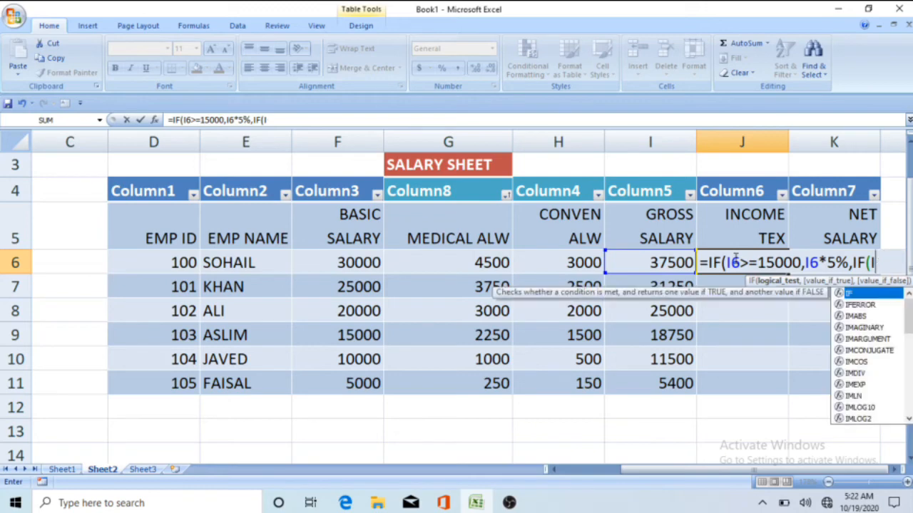
text(6)
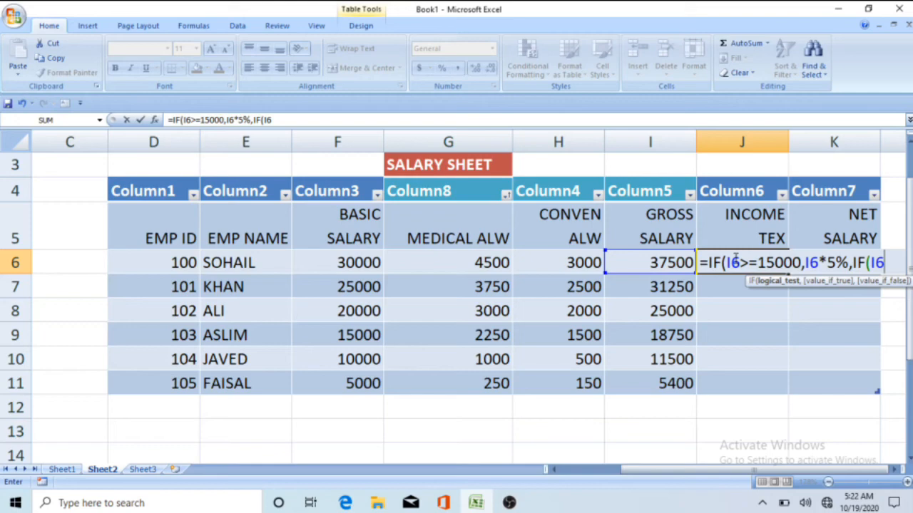
text(>)
text(=10000)
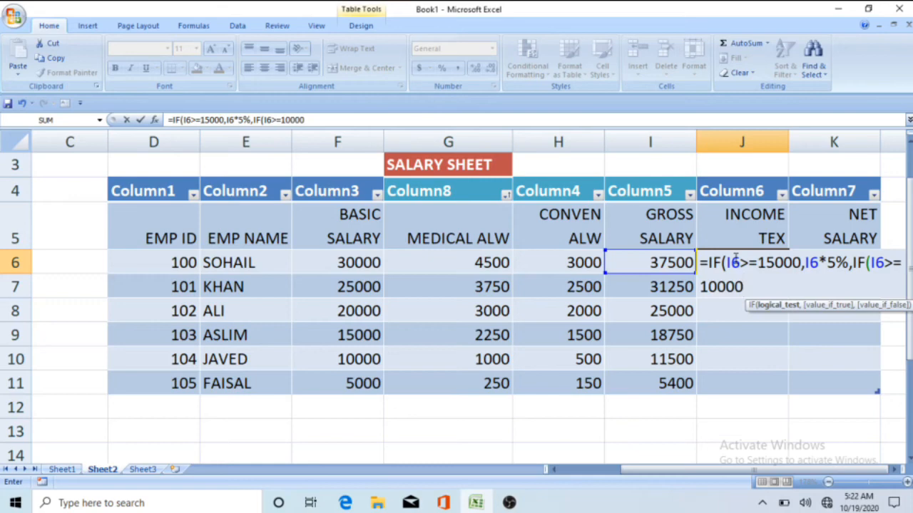
text(,)
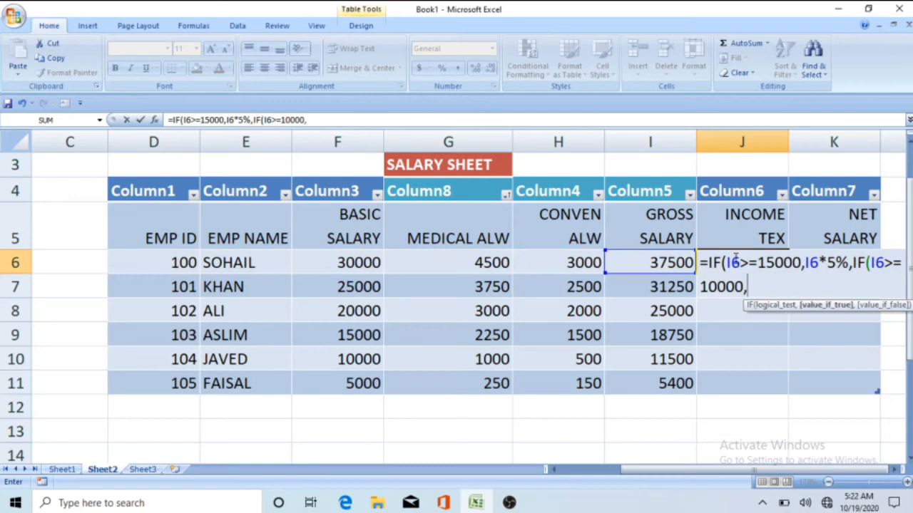
text(I6*3%)
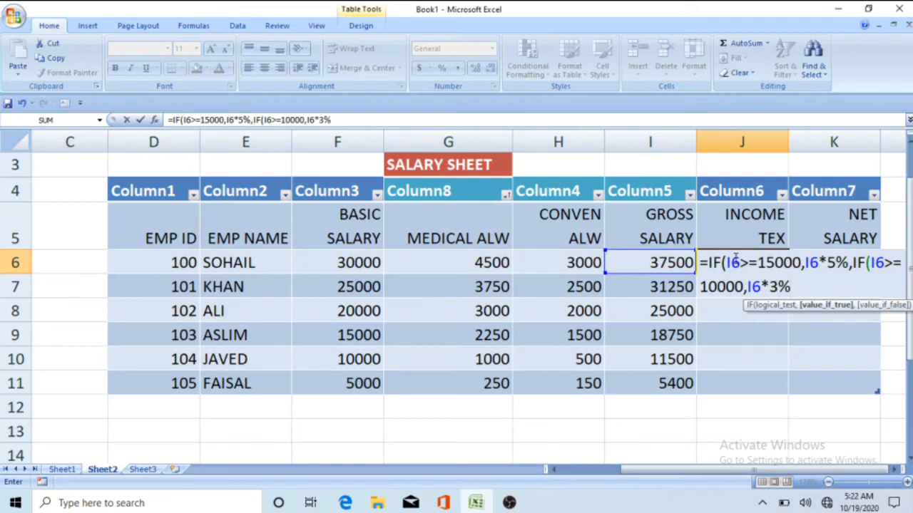
text(,)
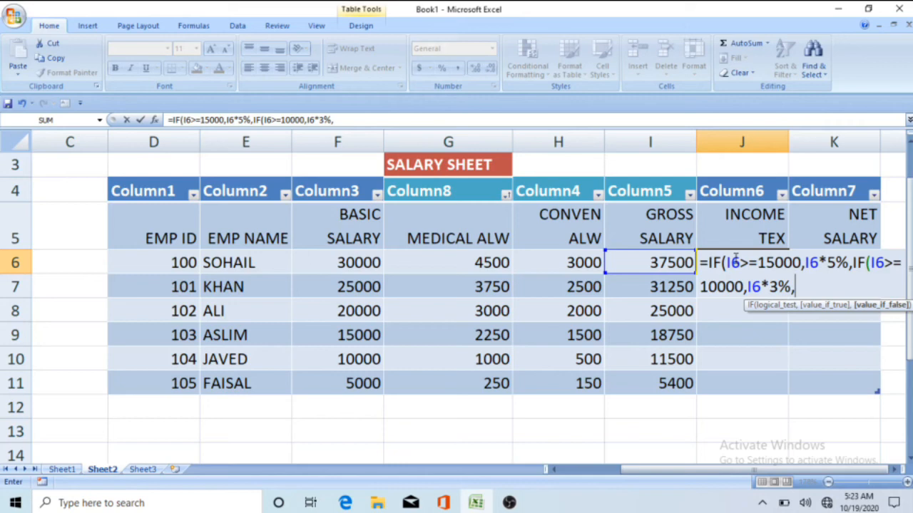
- Complete the J6 formula with 0 as the final fallback, close both IFs, and fill it down through J11
text(000)
key(BackSpace)
key(BackSpace)
text()))
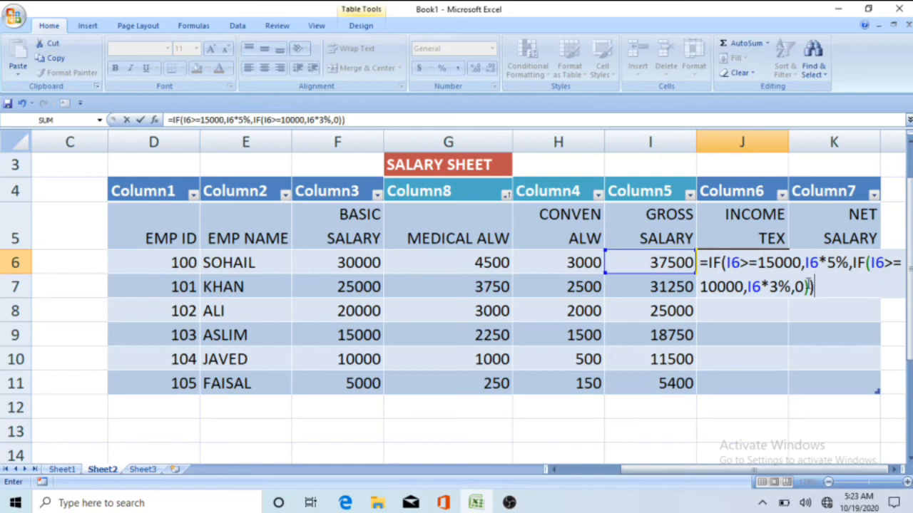
key(Return)
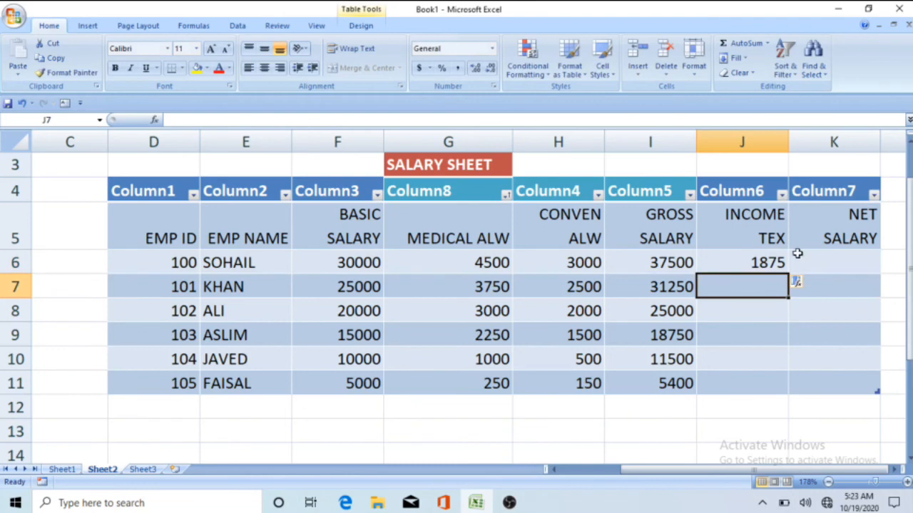
click(780, 262)
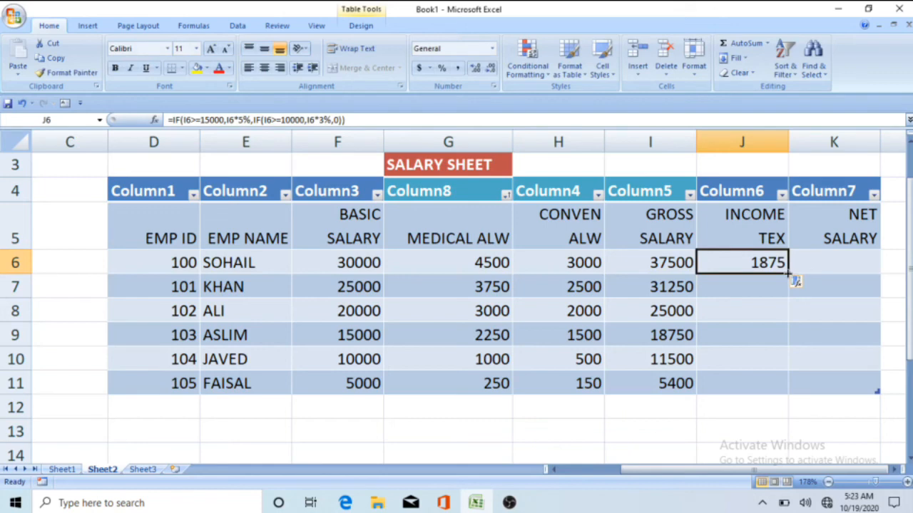
drag(788, 273, 782, 385)
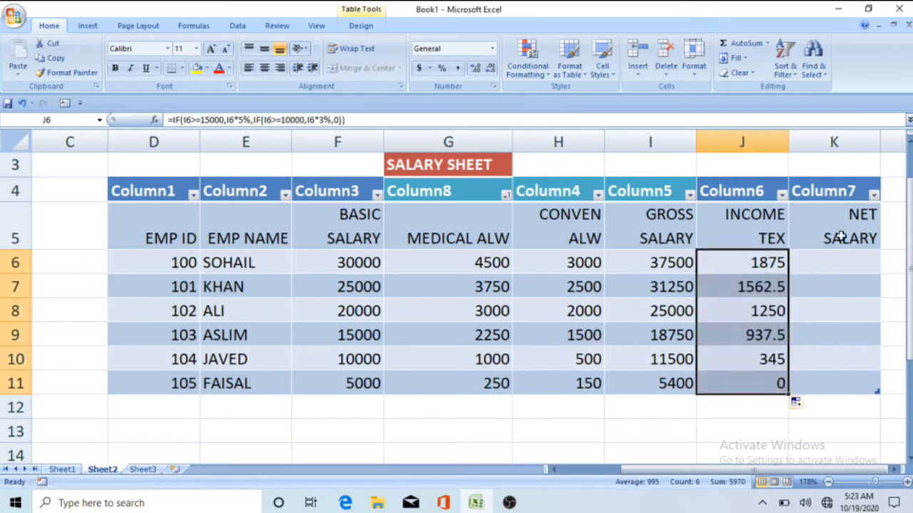
- Calculate NET SALARY in K6 with =I6-J6 and fill the formula down through K11
click(828, 261)
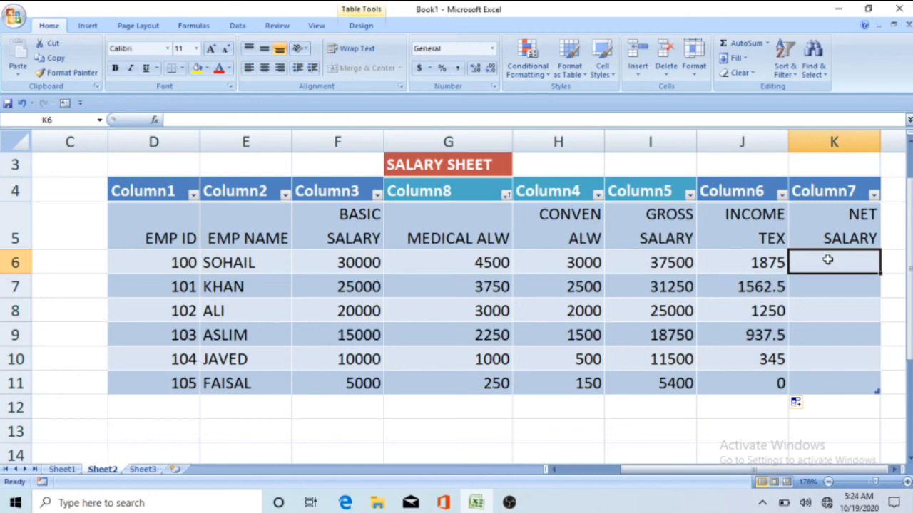
text(=)
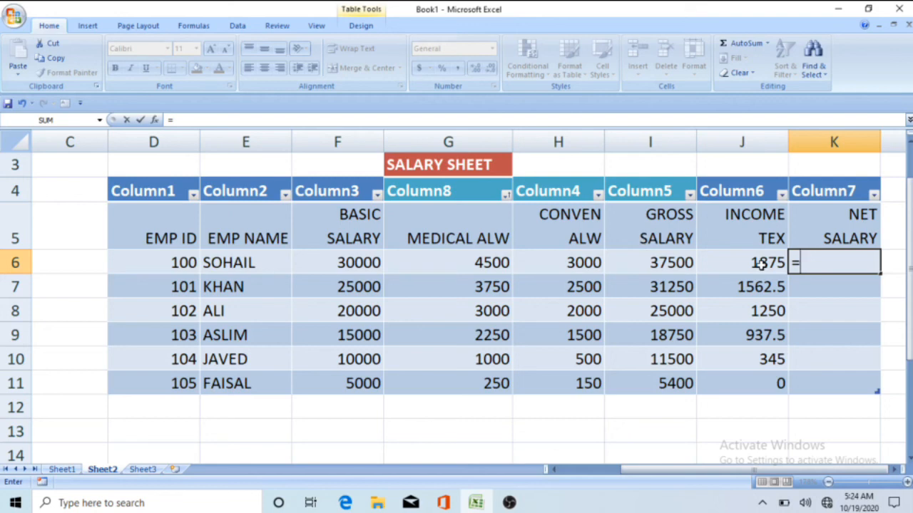
text(I6)
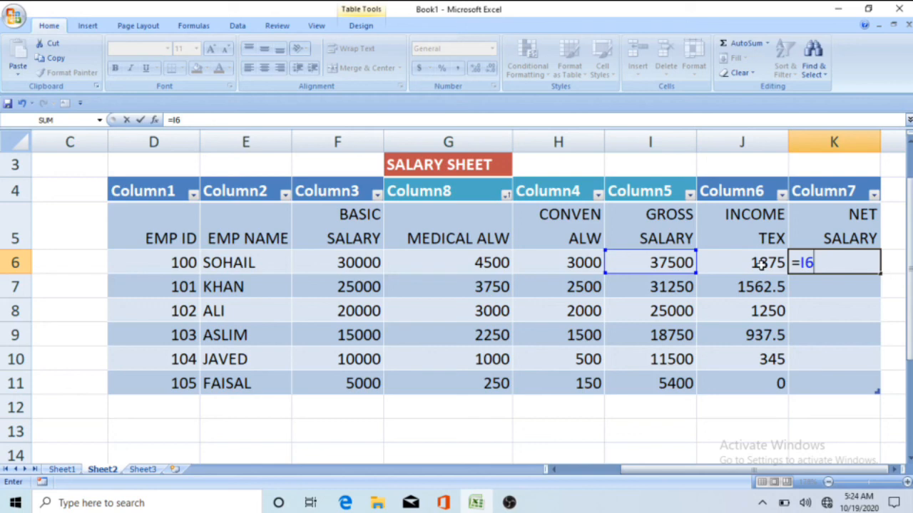
text(-)
text(J6)
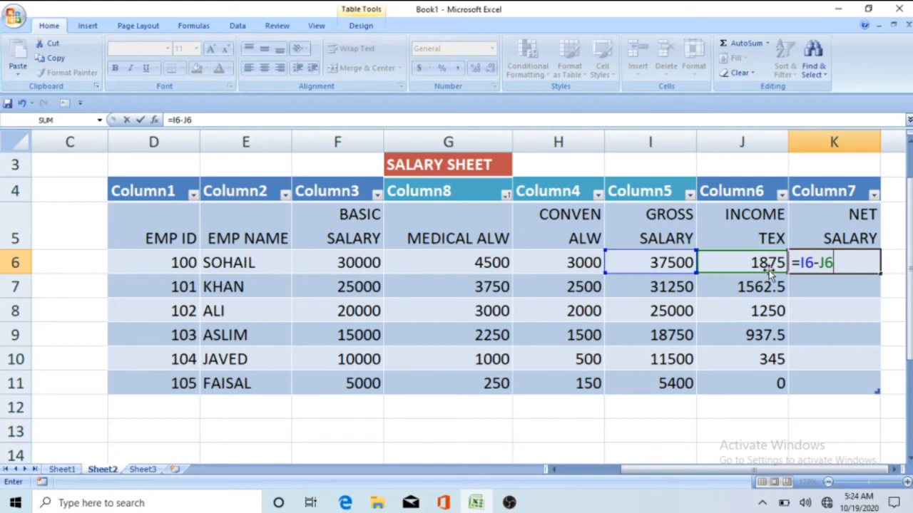
key(Return)
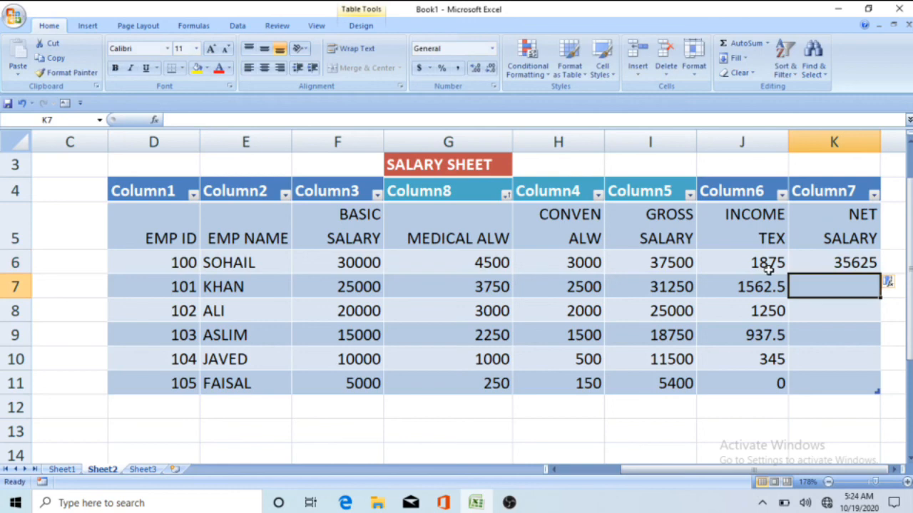
click(836, 264)
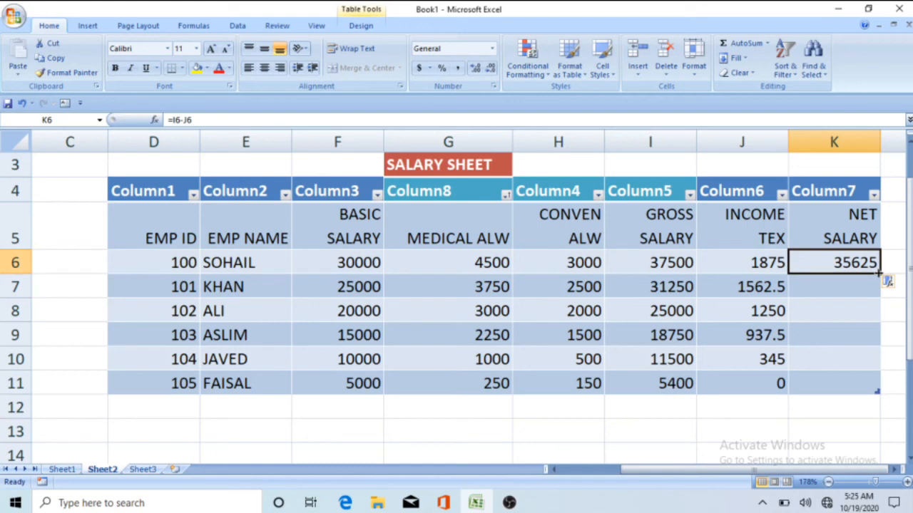
drag(880, 273, 873, 398)
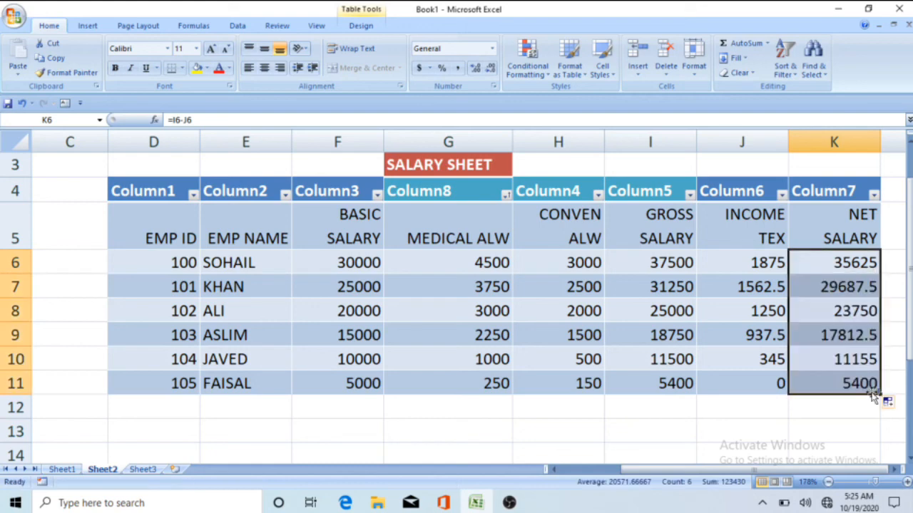
click(699, 424)
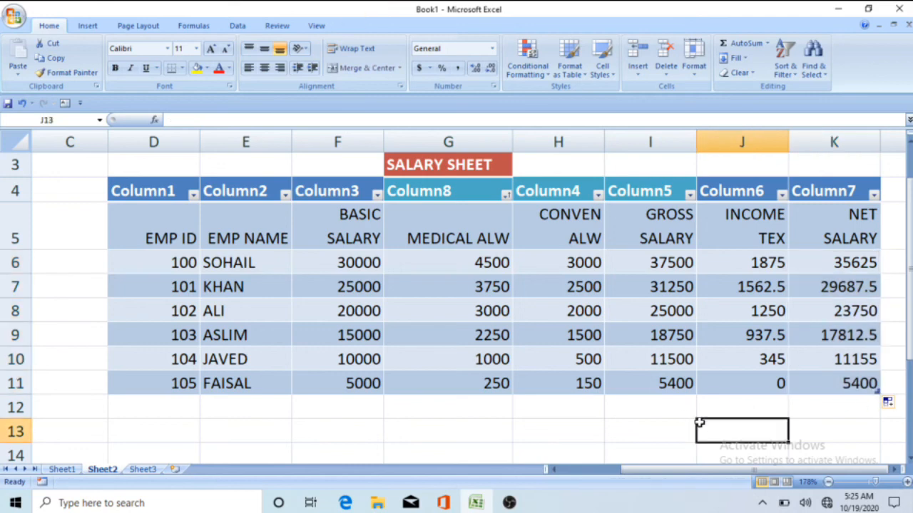